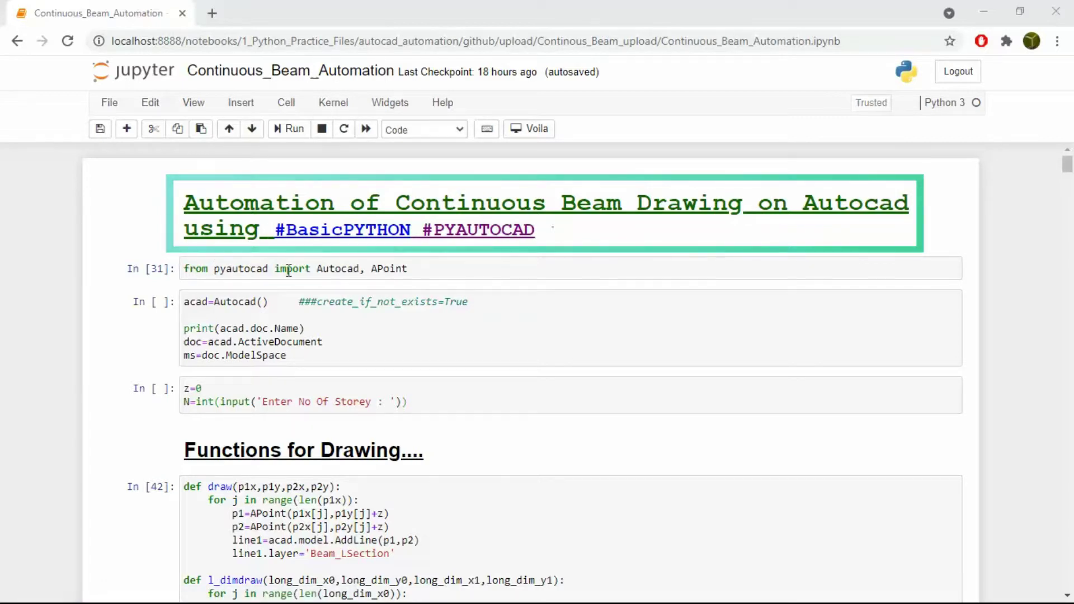
- Run the pyautocad import and Autocad() connection cells so Continuous_Beam.dwg is reported as connected
{"action": "left_click", "coordinate": [286, 269]}
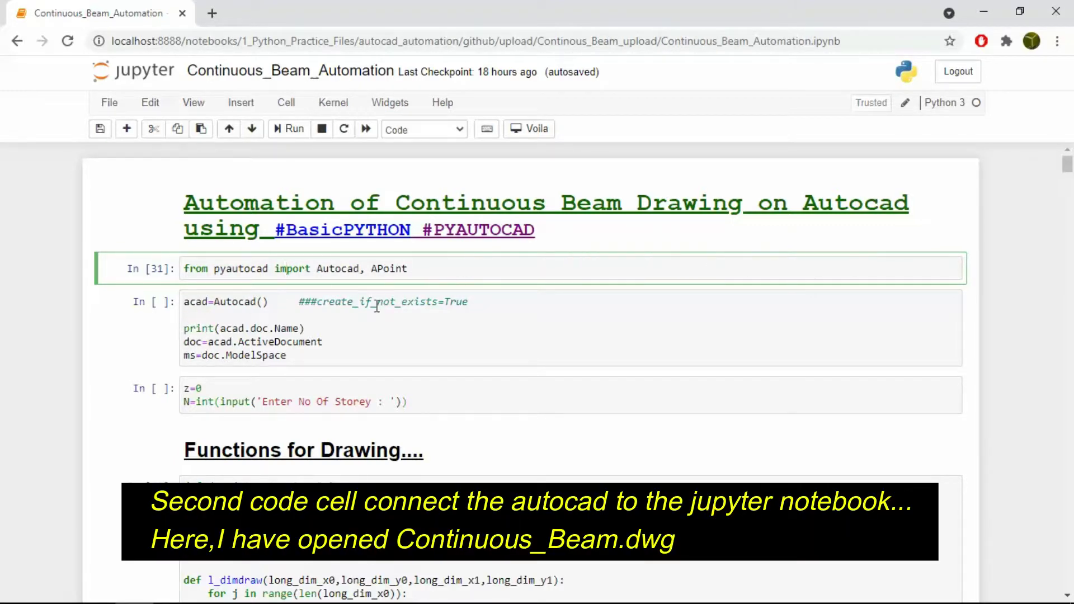
{"action": "left_click", "coordinate": [289, 132]}
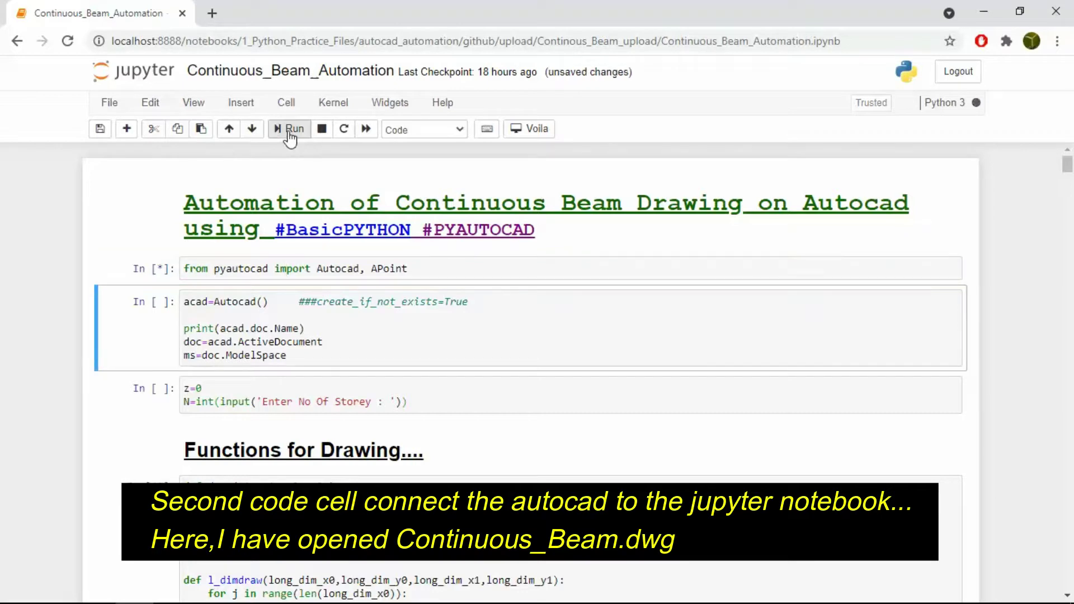
{"action": "left_click", "coordinate": [290, 132]}
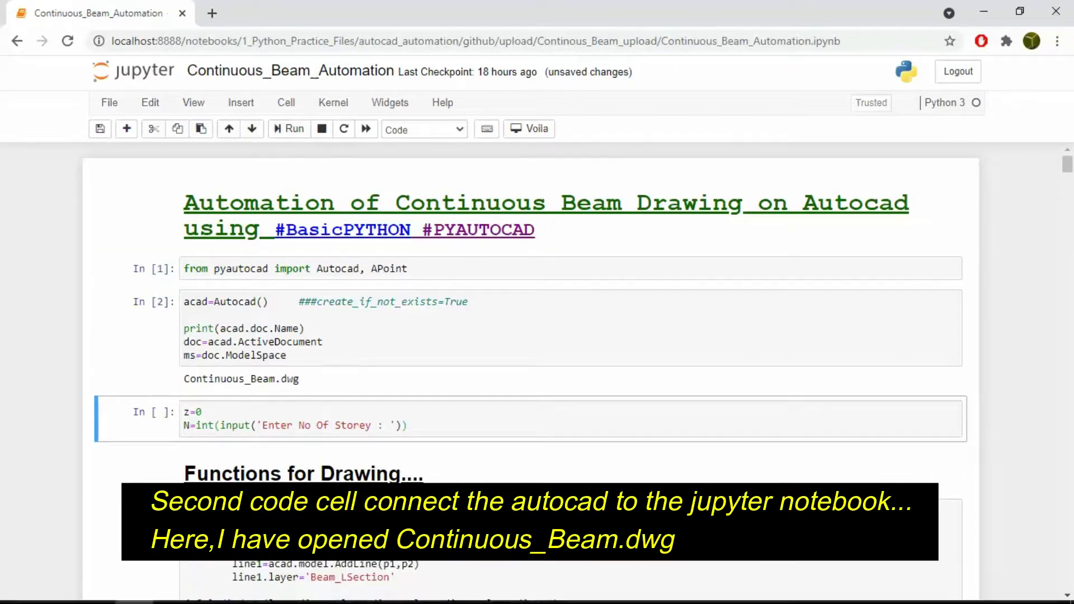
- Window-select and erase all 1117 existing beam objects in Continuous_Beam.dwg, then return to the notebook
{"action": "left_click", "coordinate": [326, 595]}
{"action": "scroll", "coordinate": [425, 185], "scroll_direction": "down", "scroll_amount": 2}
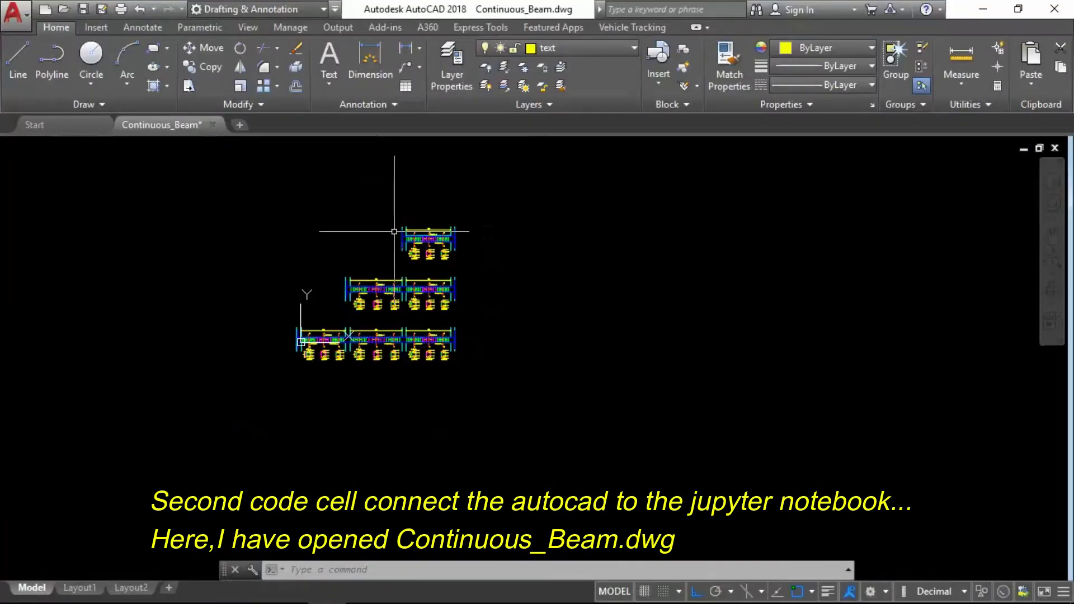
{"action": "scroll", "coordinate": [386, 241], "scroll_direction": "up", "scroll_amount": 3}
{"action": "scroll", "coordinate": [376, 256], "scroll_direction": "down", "scroll_amount": 2}
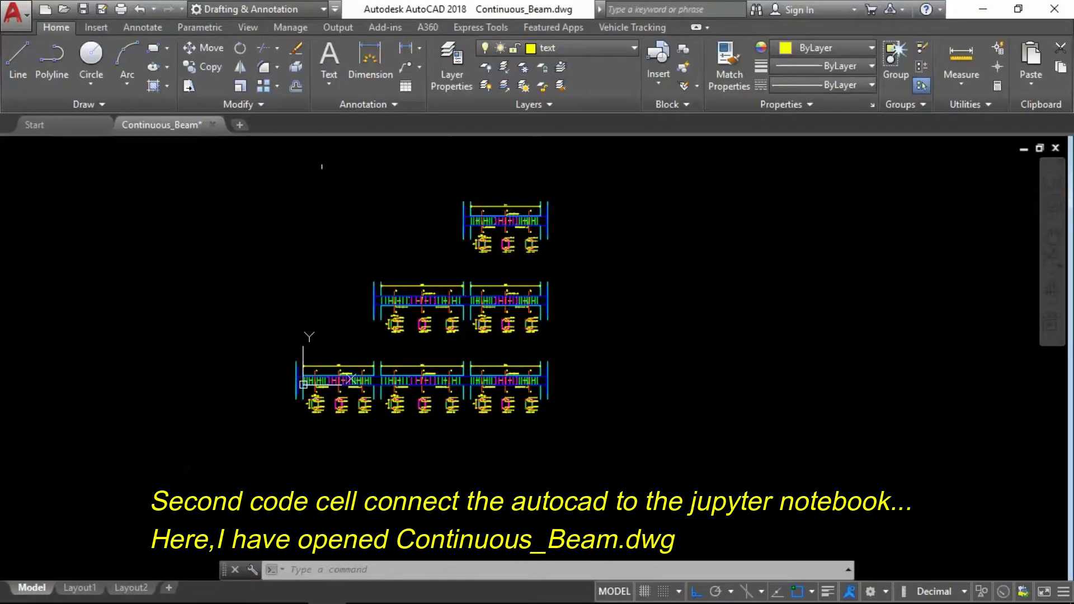
{"action": "left_click", "coordinate": [227, 159]}
{"action": "left_click", "coordinate": [657, 441]}
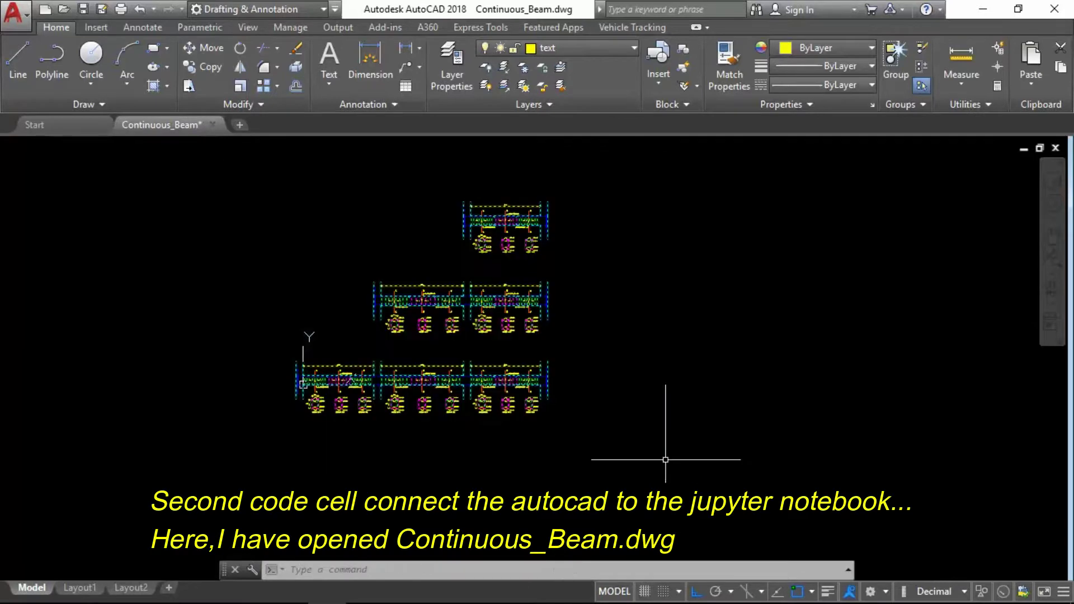
{"action": "key", "text": "Delete"}
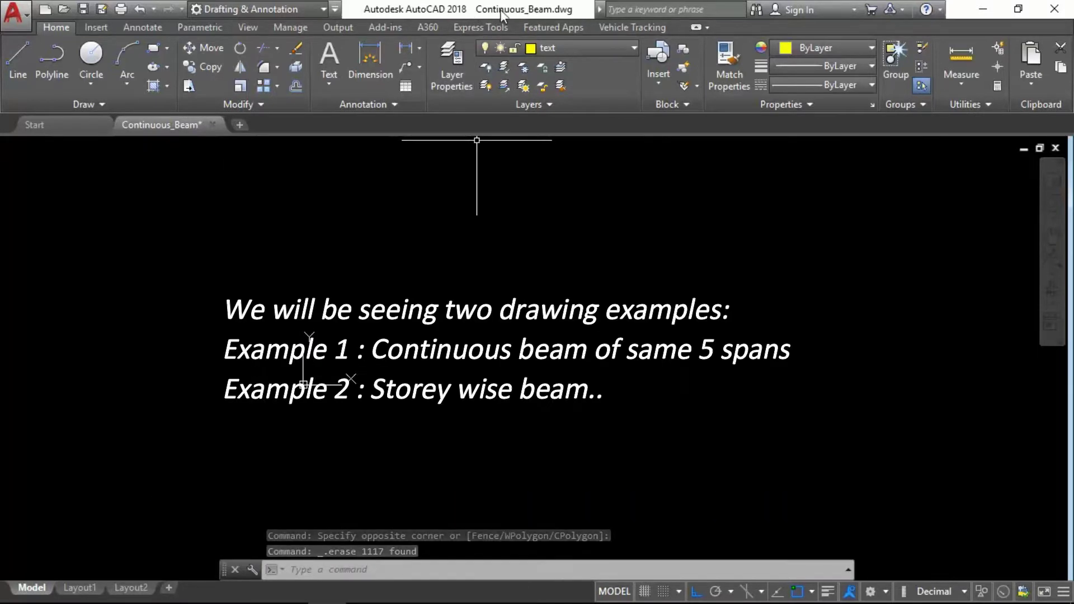
{"action": "scroll", "coordinate": [435, 332], "scroll_direction": "up", "scroll_amount": 1}
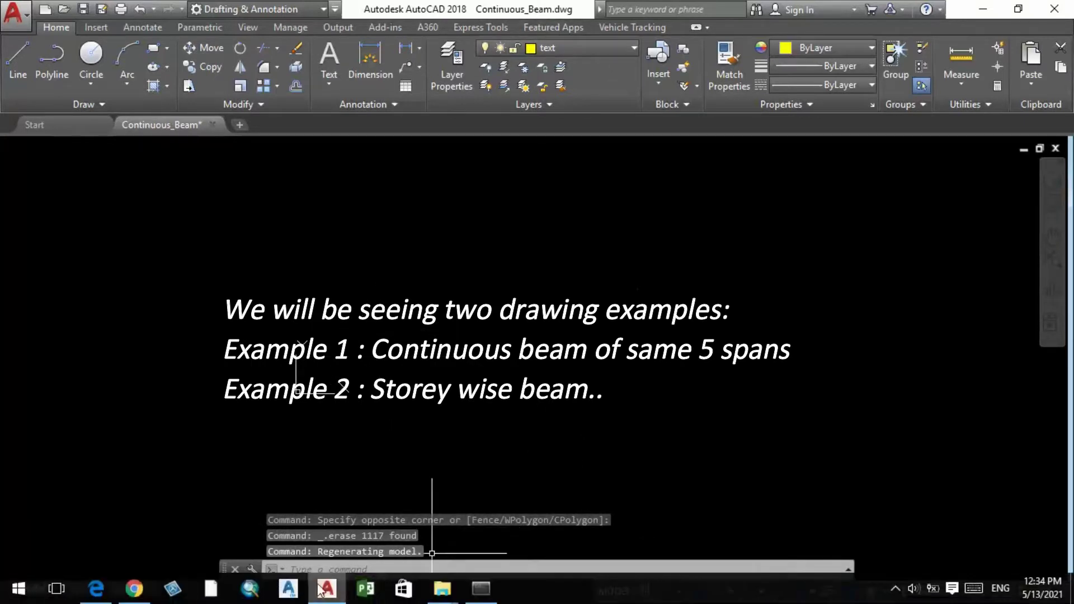
{"action": "mouse_move", "coordinate": [133, 589]}
{"action": "left_click", "coordinate": [150, 595]}
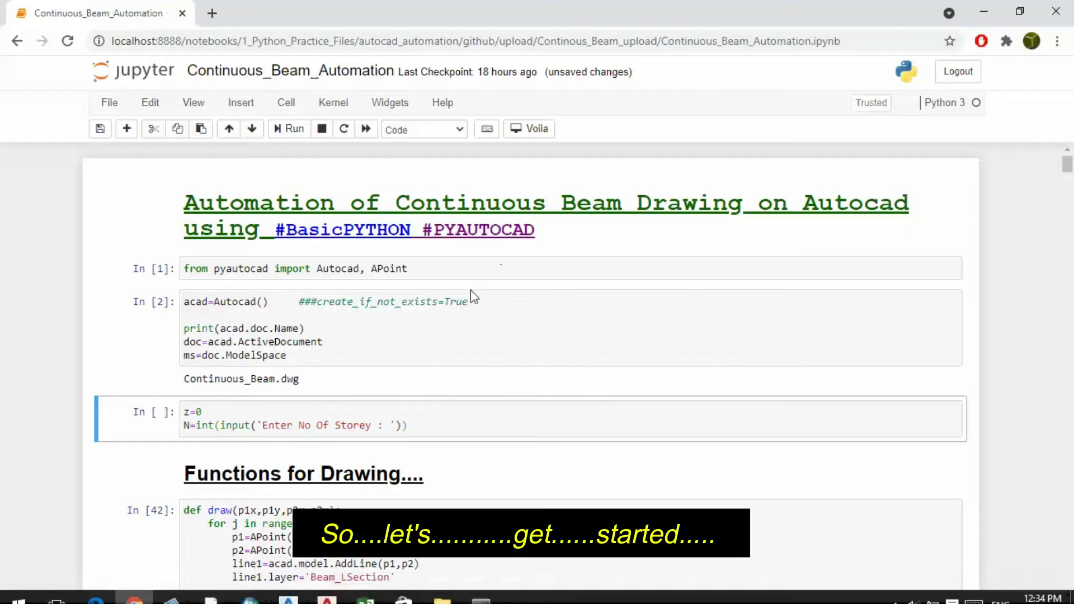
- Scroll from cell In [42] through the stirrup and Section A-A, B-B, C-C cells to 'For Final Output'
{"action": "scroll", "coordinate": [467, 297], "scroll_direction": "down", "scroll_amount": 1}
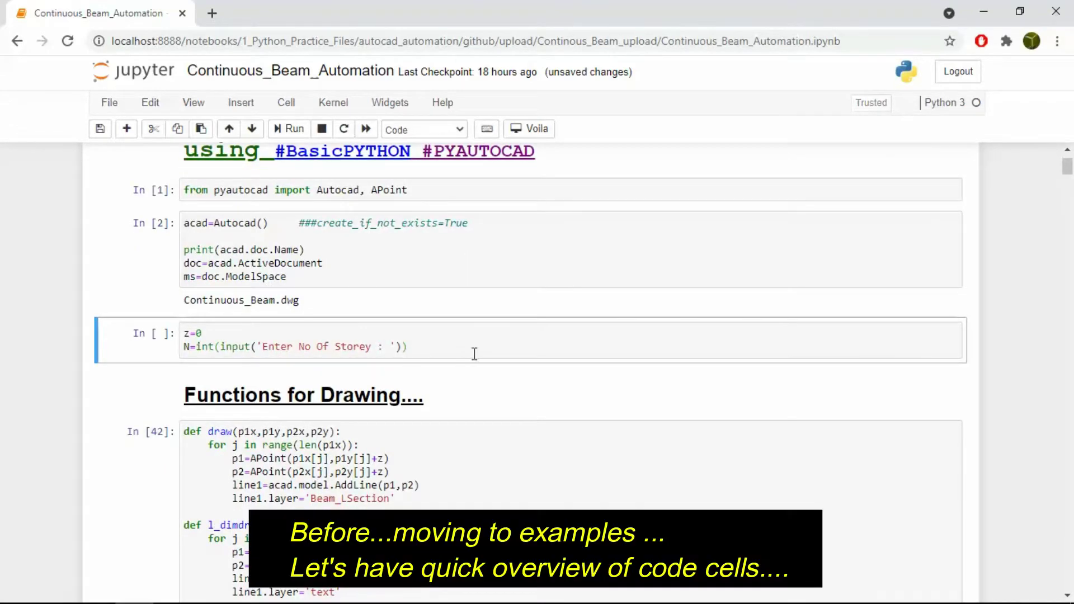
{"action": "scroll", "coordinate": [473, 354], "scroll_direction": "down", "scroll_amount": 1}
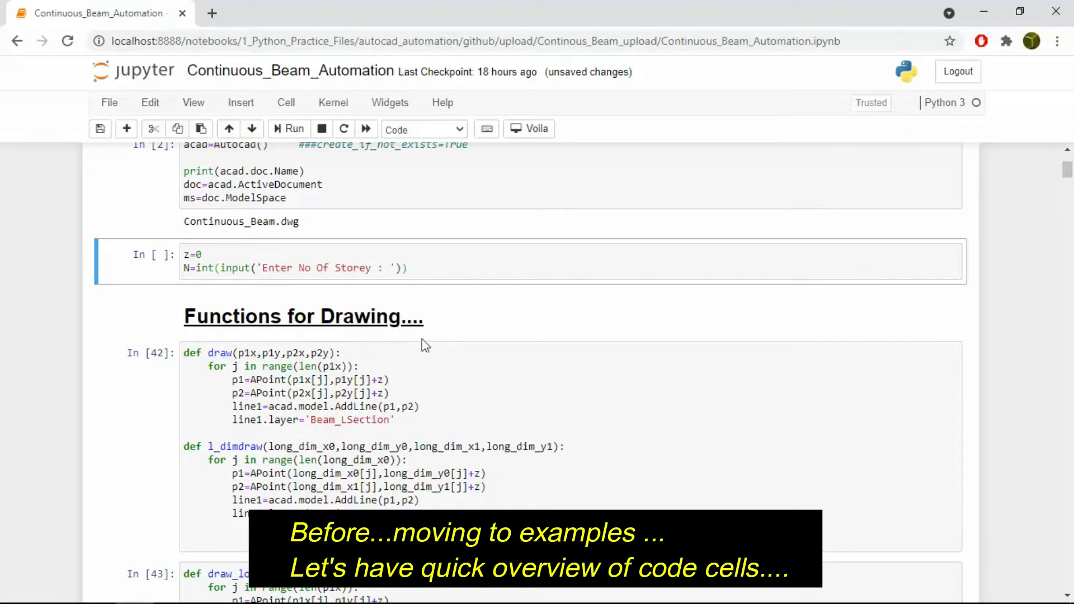
{"action": "scroll", "coordinate": [425, 345], "scroll_direction": "down", "scroll_amount": 1}
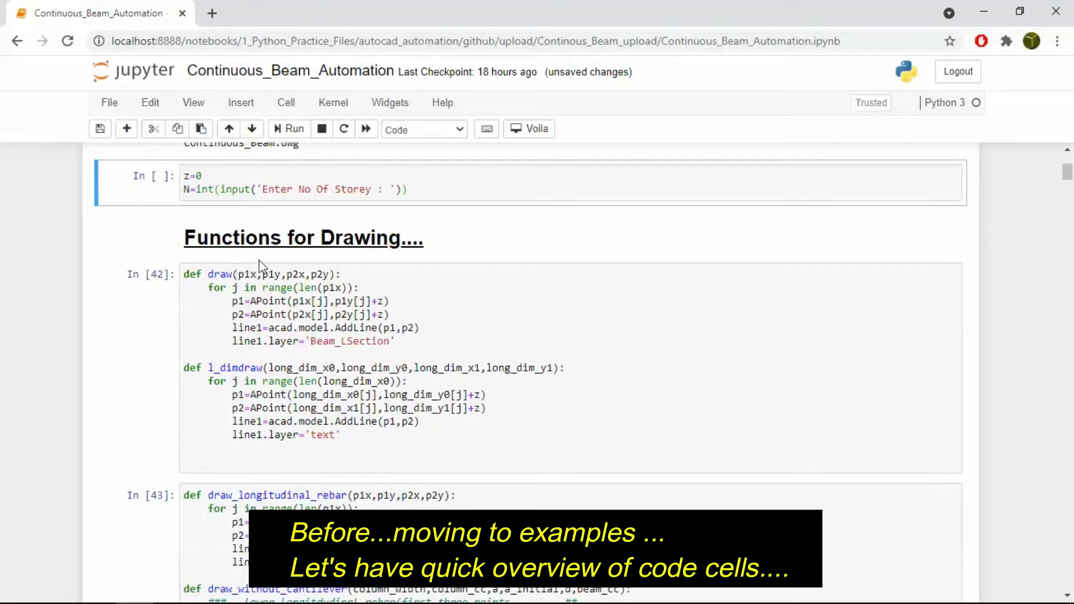
{"action": "left_click", "coordinate": [245, 301]}
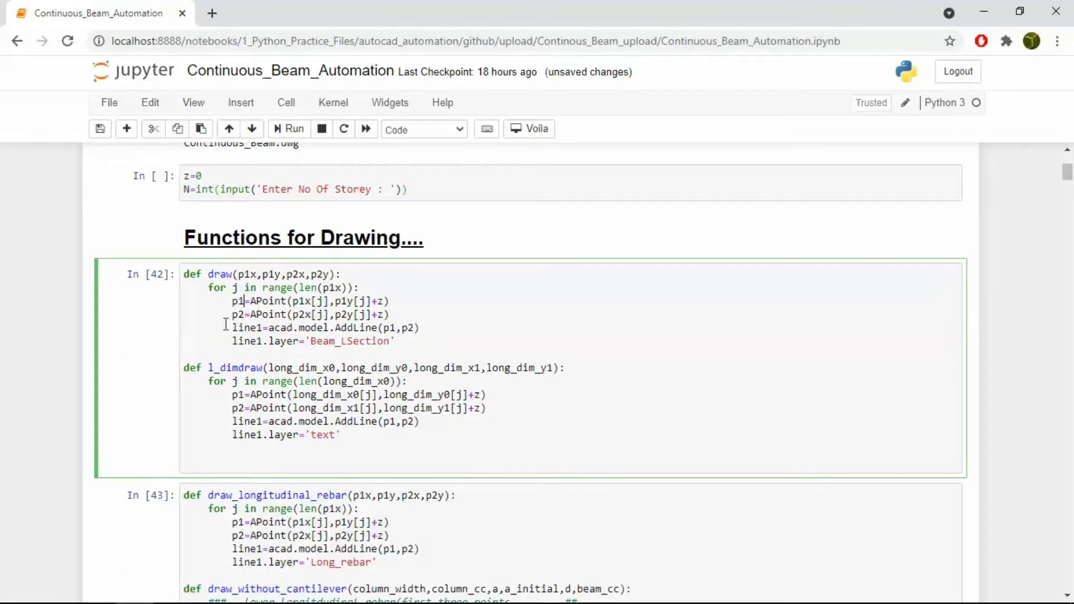
{"action": "scroll", "coordinate": [405, 408], "scroll_direction": "down", "scroll_amount": 2}
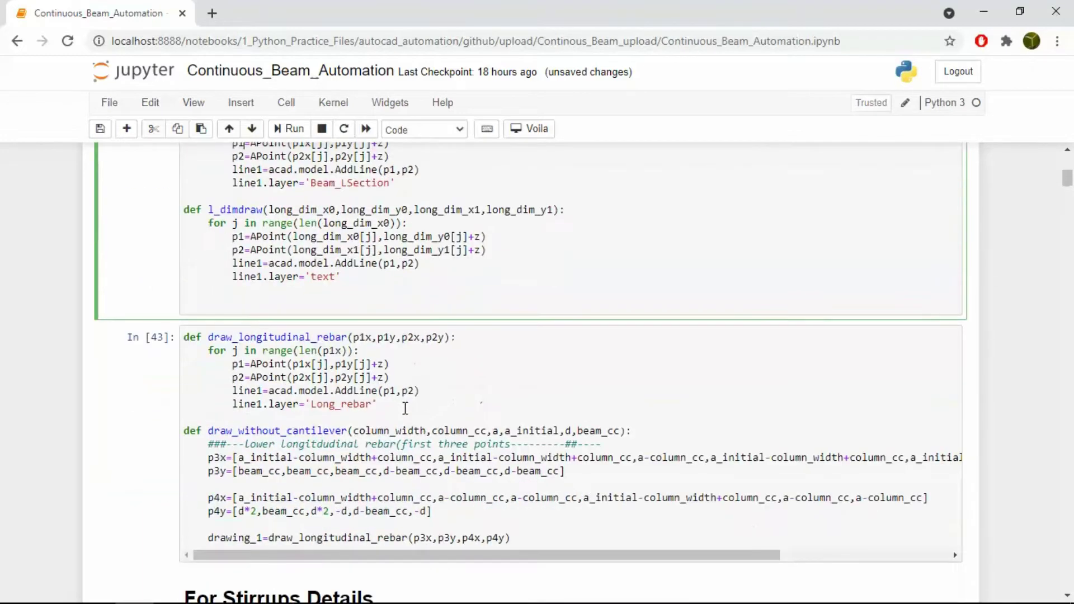
{"action": "scroll", "coordinate": [405, 408], "scroll_direction": "down", "scroll_amount": 1}
{"action": "scroll", "coordinate": [494, 378], "scroll_direction": "down", "scroll_amount": 2}
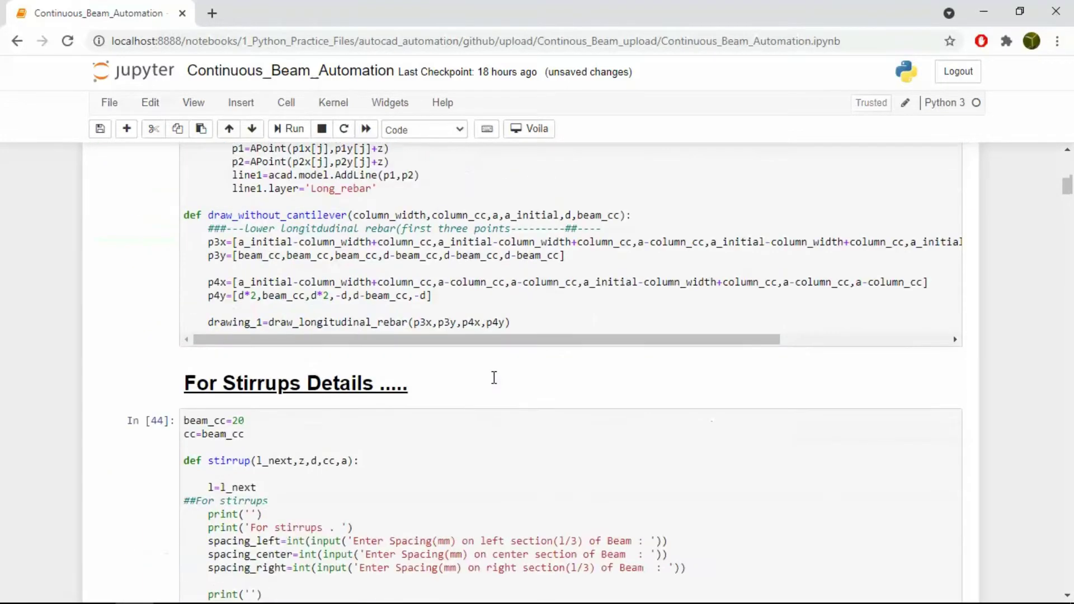
{"action": "scroll", "coordinate": [367, 319], "scroll_direction": "down", "scroll_amount": 2}
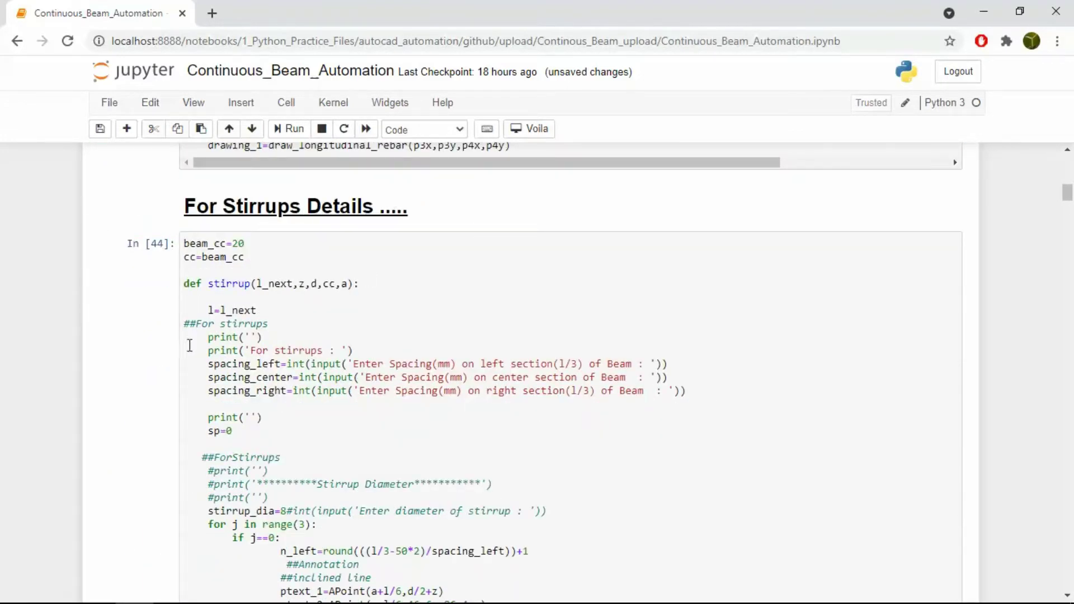
{"action": "scroll", "coordinate": [245, 300], "scroll_direction": "down", "scroll_amount": 5}
{"action": "scroll", "coordinate": [244, 300], "scroll_direction": "down", "scroll_amount": 5}
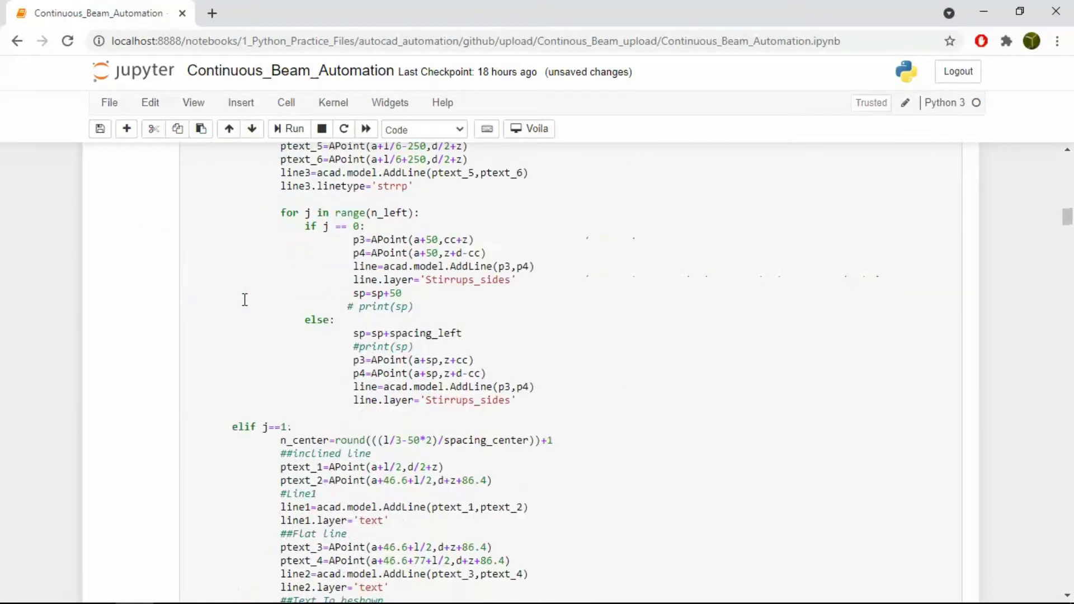
{"action": "scroll", "coordinate": [244, 300], "scroll_direction": "down", "scroll_amount": 5}
{"action": "scroll", "coordinate": [245, 300], "scroll_direction": "down", "scroll_amount": 4}
{"action": "scroll", "coordinate": [244, 301], "scroll_direction": "down", "scroll_amount": 4}
{"action": "scroll", "coordinate": [244, 300], "scroll_direction": "down", "scroll_amount": 4}
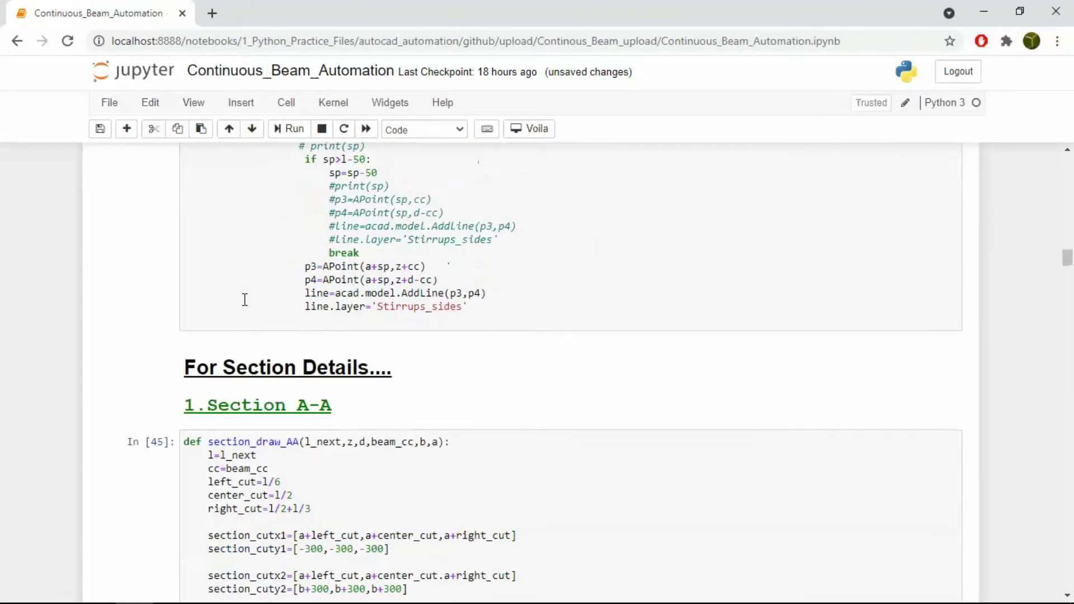
{"action": "scroll", "coordinate": [245, 300], "scroll_direction": "down", "scroll_amount": 4}
{"action": "scroll", "coordinate": [244, 301], "scroll_direction": "up", "scroll_amount": 2}
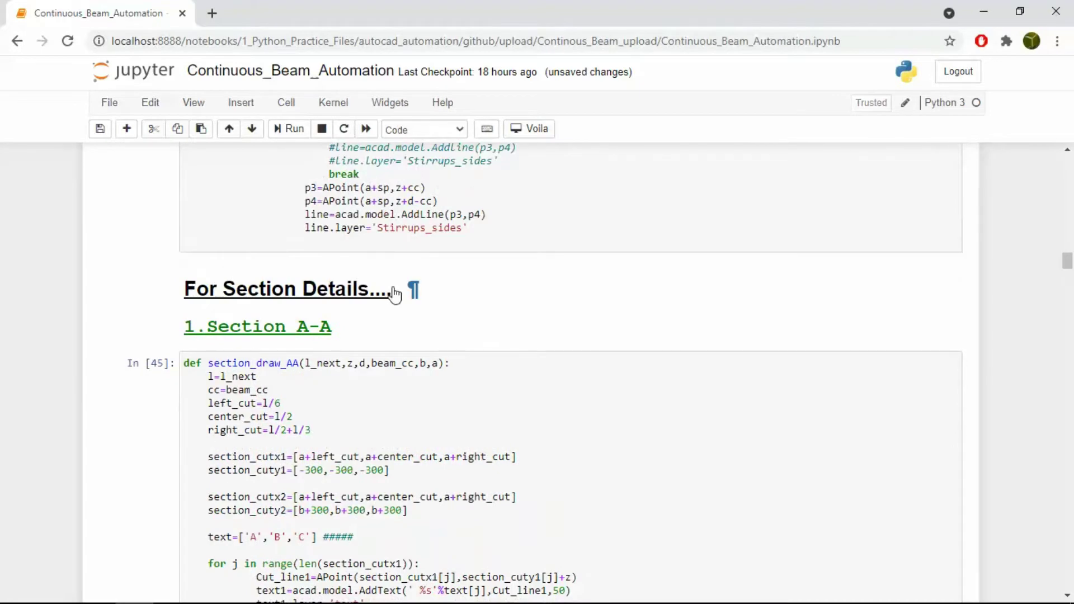
{"action": "scroll", "coordinate": [391, 288], "scroll_direction": "down", "scroll_amount": 3}
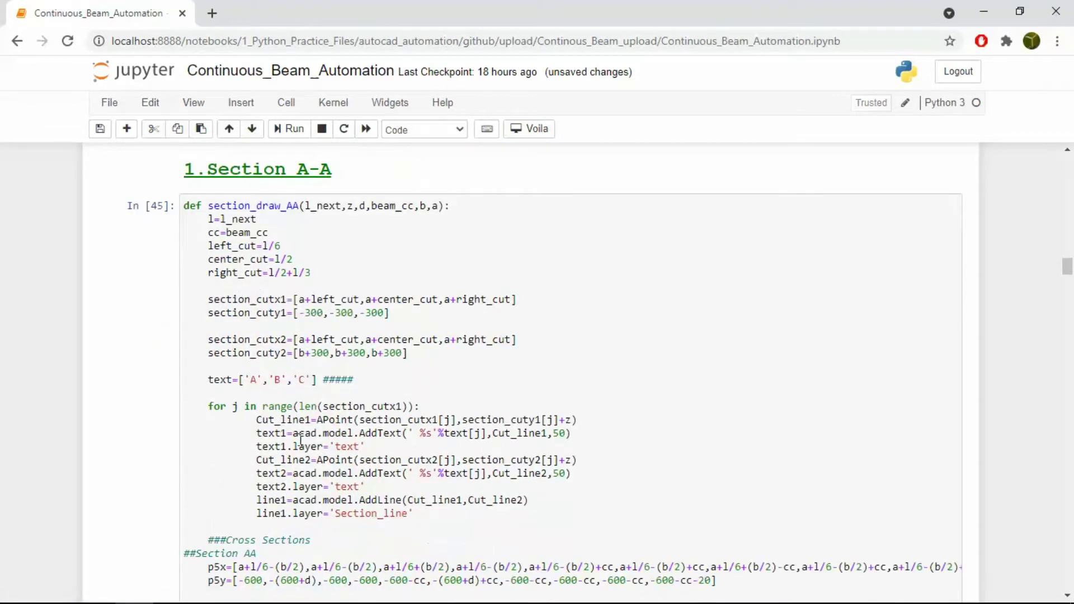
{"action": "scroll", "coordinate": [301, 440], "scroll_direction": "down", "scroll_amount": 3}
{"action": "scroll", "coordinate": [301, 440], "scroll_direction": "down", "scroll_amount": 3}
{"action": "scroll", "coordinate": [301, 440], "scroll_direction": "down", "scroll_amount": 1}
{"action": "scroll", "coordinate": [301, 440], "scroll_direction": "down", "scroll_amount": 7}
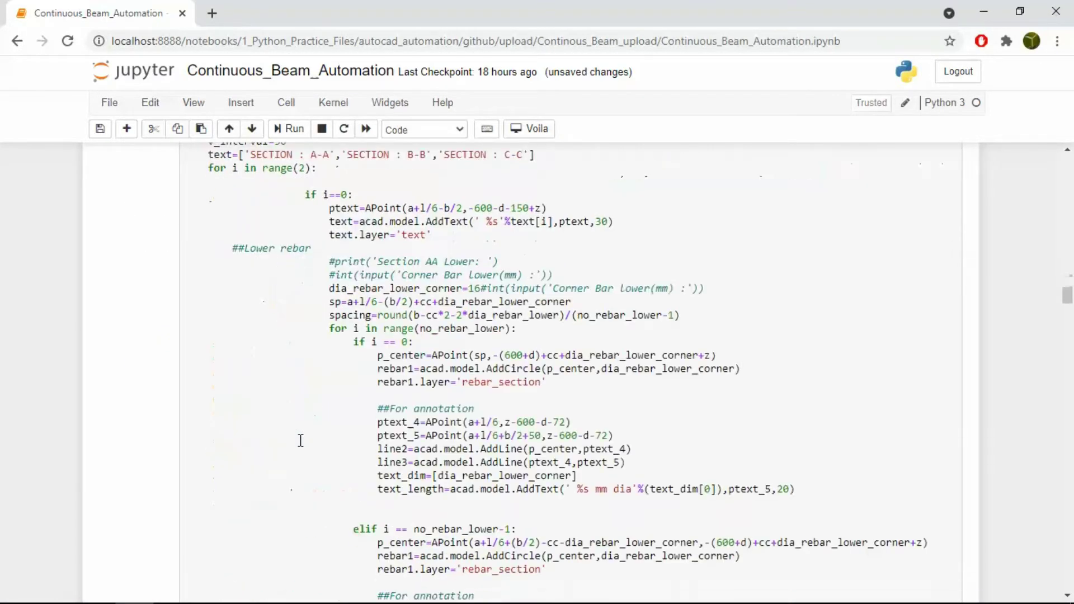
{"action": "scroll", "coordinate": [300, 440], "scroll_direction": "down", "scroll_amount": 4}
{"action": "scroll", "coordinate": [300, 440], "scroll_direction": "down", "scroll_amount": 5}
{"action": "scroll", "coordinate": [300, 440], "scroll_direction": "down", "scroll_amount": 5}
{"action": "scroll", "coordinate": [300, 440], "scroll_direction": "down", "scroll_amount": 5}
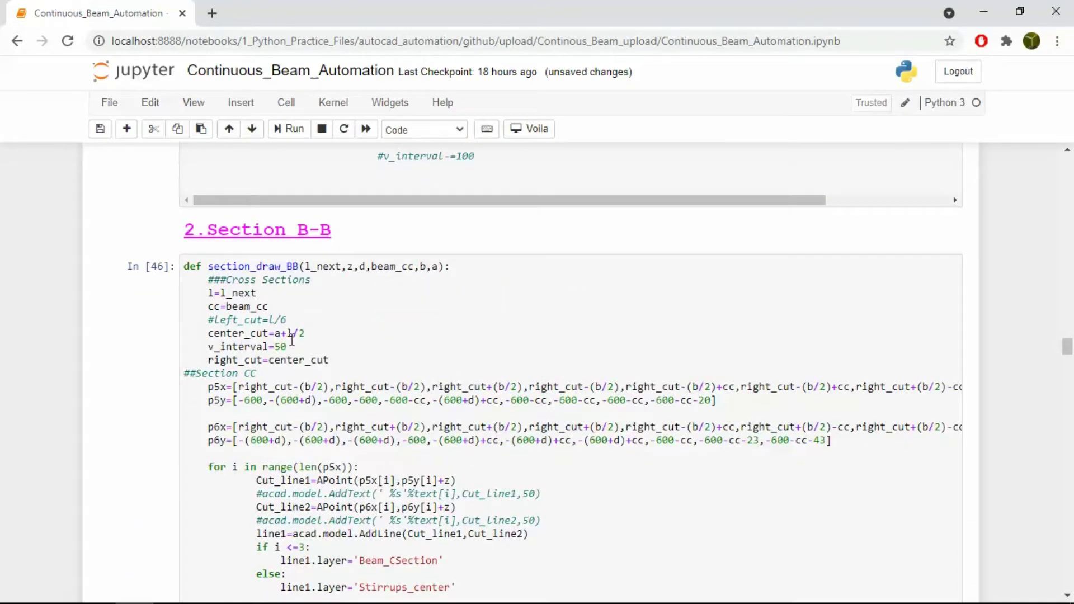
{"action": "scroll", "coordinate": [294, 354], "scroll_direction": "down", "scroll_amount": 5}
{"action": "scroll", "coordinate": [294, 354], "scroll_direction": "down", "scroll_amount": 5}
{"action": "scroll", "coordinate": [293, 354], "scroll_direction": "down", "scroll_amount": 1}
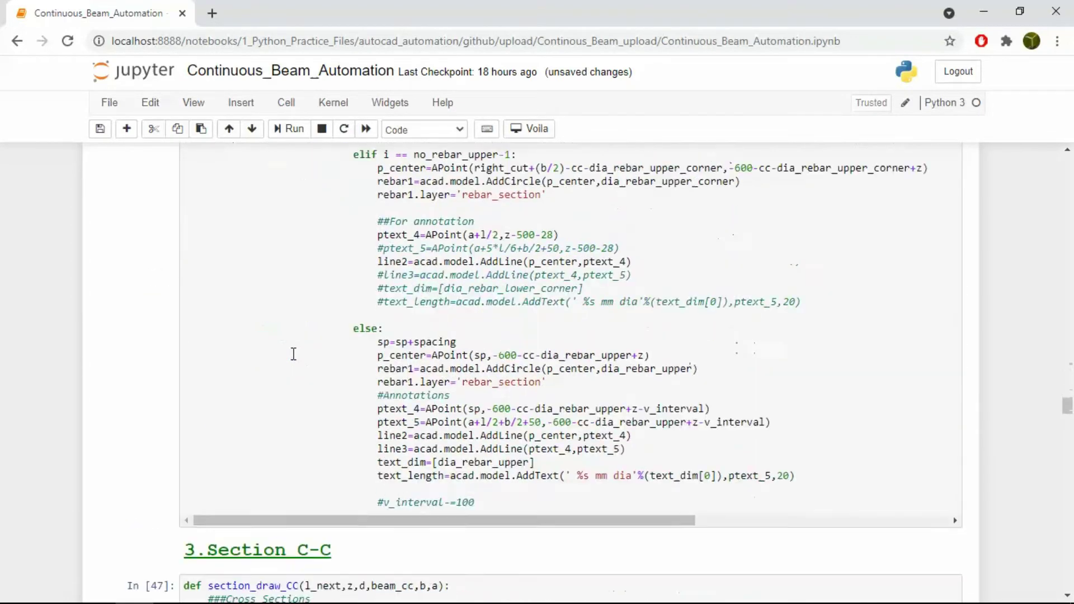
{"action": "scroll", "coordinate": [293, 354], "scroll_direction": "down", "scroll_amount": 5}
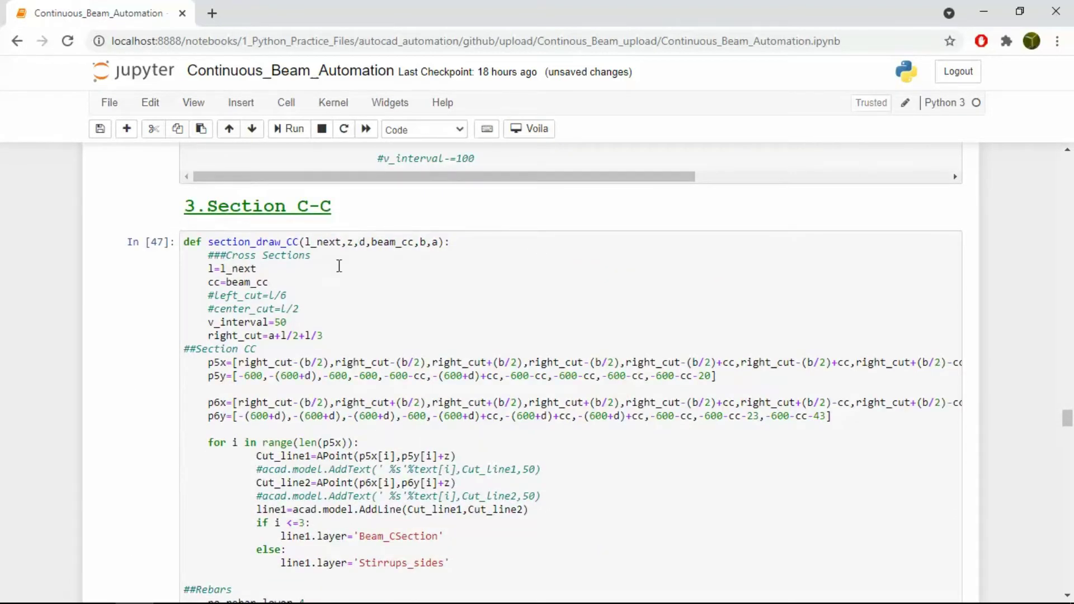
{"action": "scroll", "coordinate": [339, 266], "scroll_direction": "down", "scroll_amount": 5}
{"action": "scroll", "coordinate": [339, 266], "scroll_direction": "down", "scroll_amount": 5}
{"action": "scroll", "coordinate": [339, 266], "scroll_direction": "down", "scroll_amount": 5}
{"action": "scroll", "coordinate": [339, 265], "scroll_direction": "down", "scroll_amount": 5}
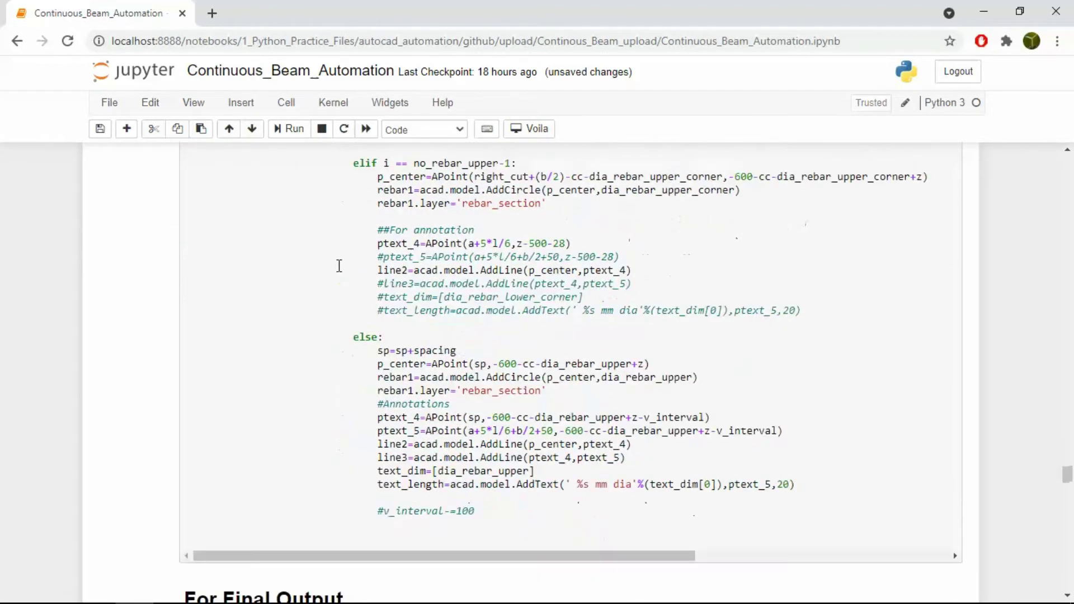
{"action": "scroll", "coordinate": [338, 267], "scroll_direction": "down", "scroll_amount": 5}
{"action": "scroll", "coordinate": [369, 288], "scroll_direction": "down", "scroll_amount": 1}
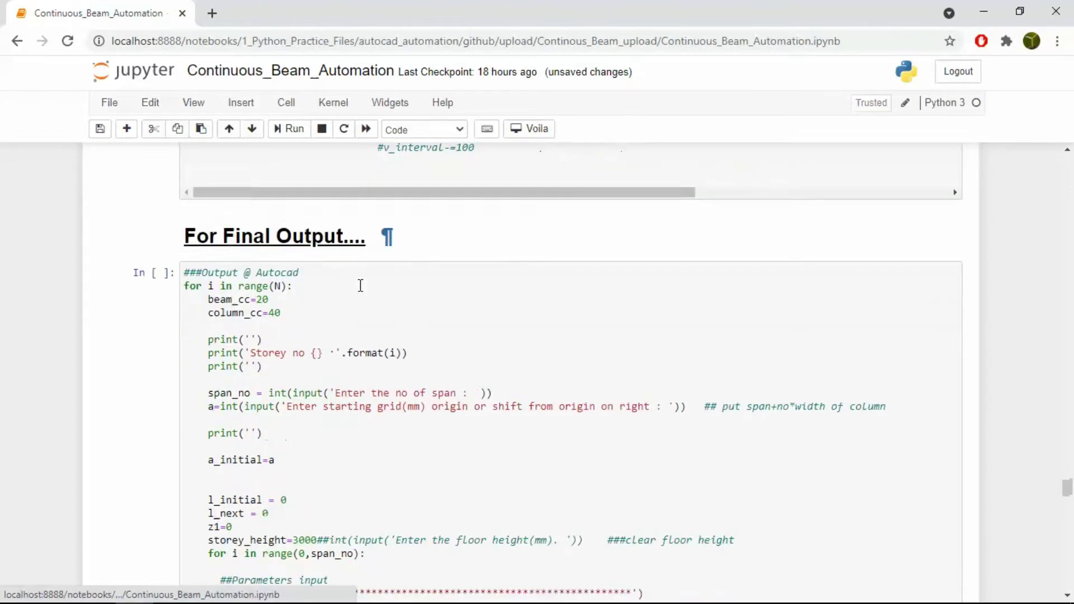
{"action": "scroll", "coordinate": [361, 285], "scroll_direction": "down", "scroll_amount": 2}
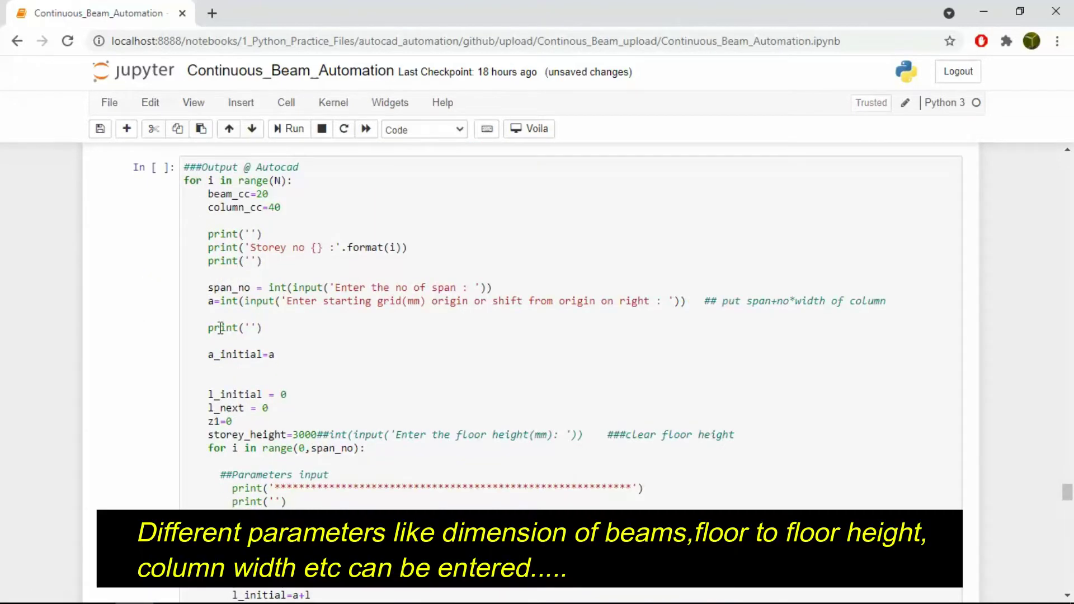
{"action": "scroll", "coordinate": [245, 384], "scroll_direction": "down", "scroll_amount": 3}
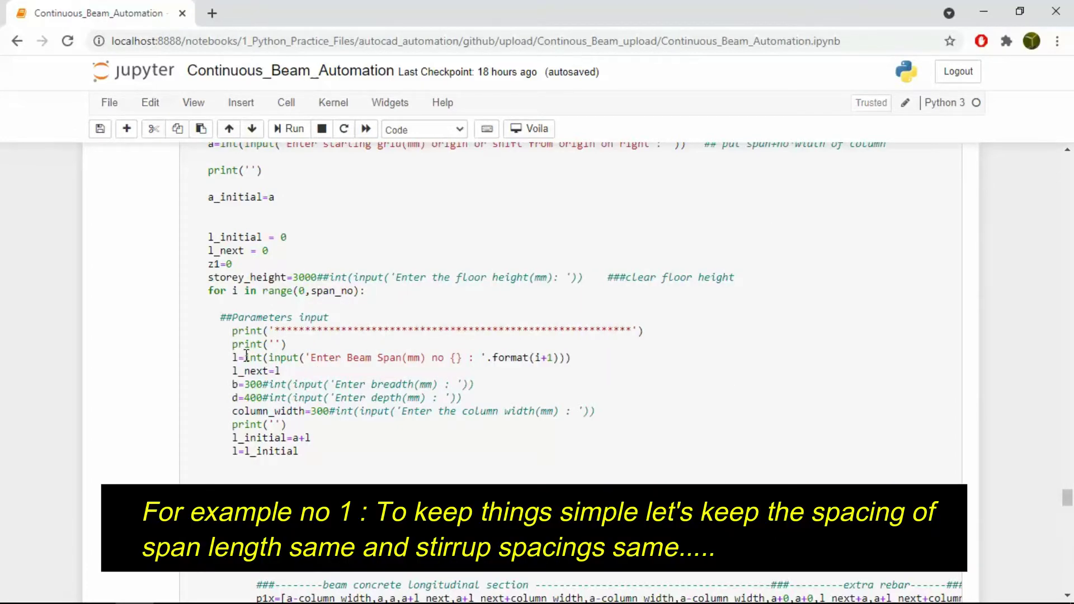
{"action": "scroll", "coordinate": [246, 355], "scroll_direction": "down", "scroll_amount": 2}
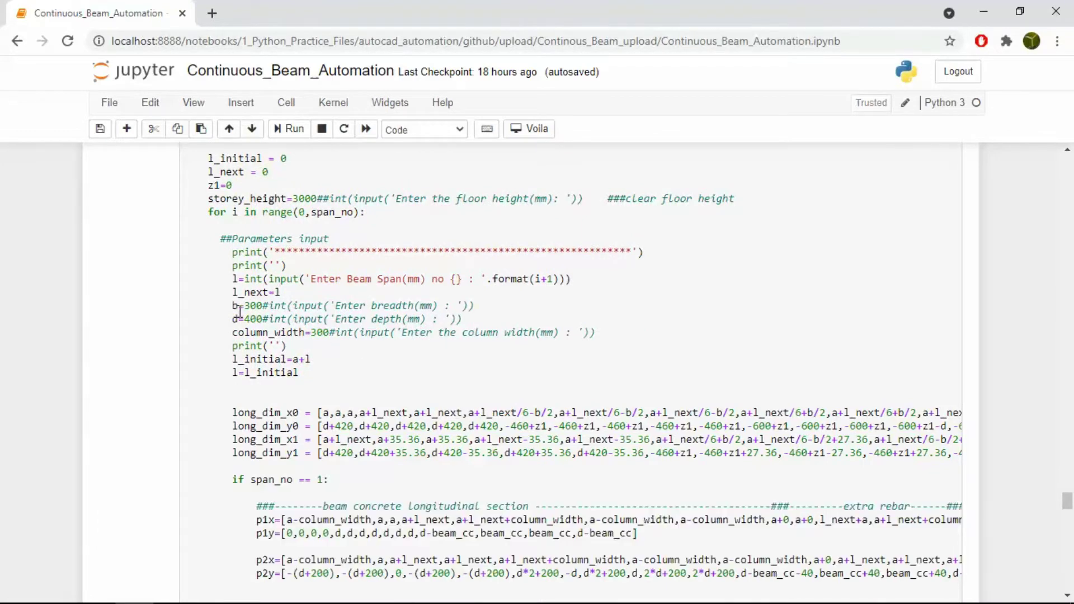
- Prefix the span input with 3500# and the stirrup spacing inputs with 150#, 200#, 150#
{"action": "left_click", "coordinate": [270, 279]}
{"action": "type", "text": "3500#"}
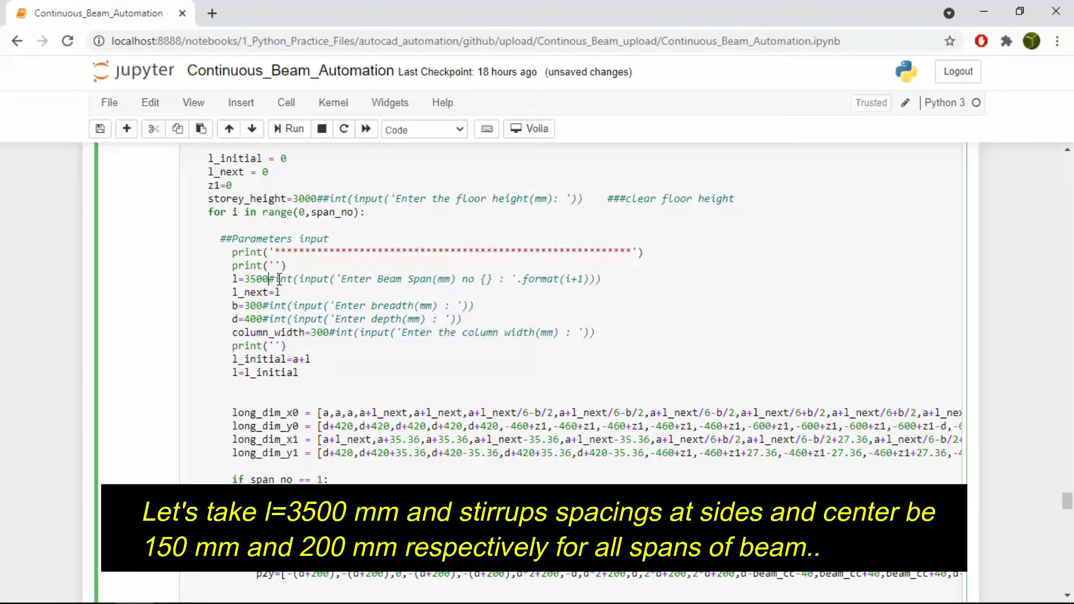
{"action": "scroll", "coordinate": [335, 287], "scroll_direction": "up", "scroll_amount": 2}
{"action": "scroll", "coordinate": [428, 362], "scroll_direction": "up", "scroll_amount": 5}
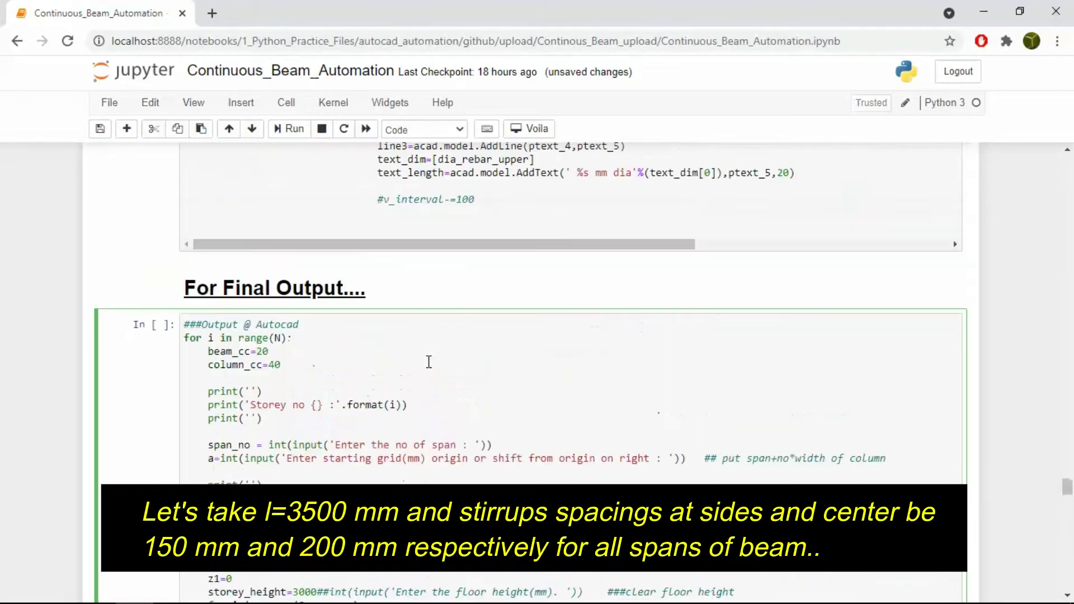
{"action": "scroll", "coordinate": [427, 335], "scroll_direction": "up", "scroll_amount": 5}
{"action": "scroll", "coordinate": [419, 269], "scroll_direction": "up", "scroll_amount": 5}
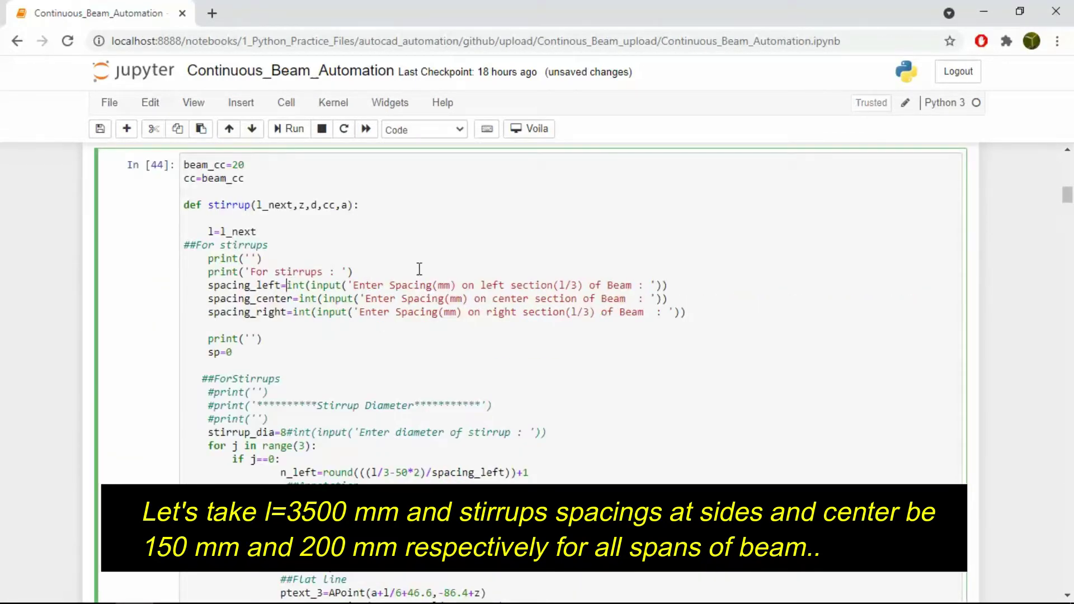
{"action": "type", "text": "#"}
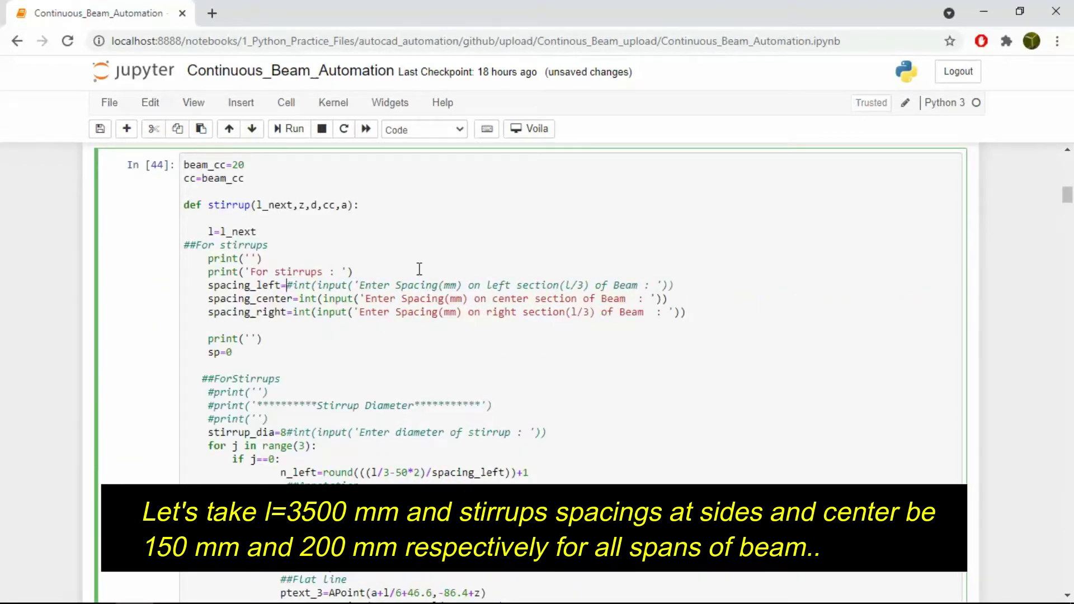
{"action": "type", "text": "150"}
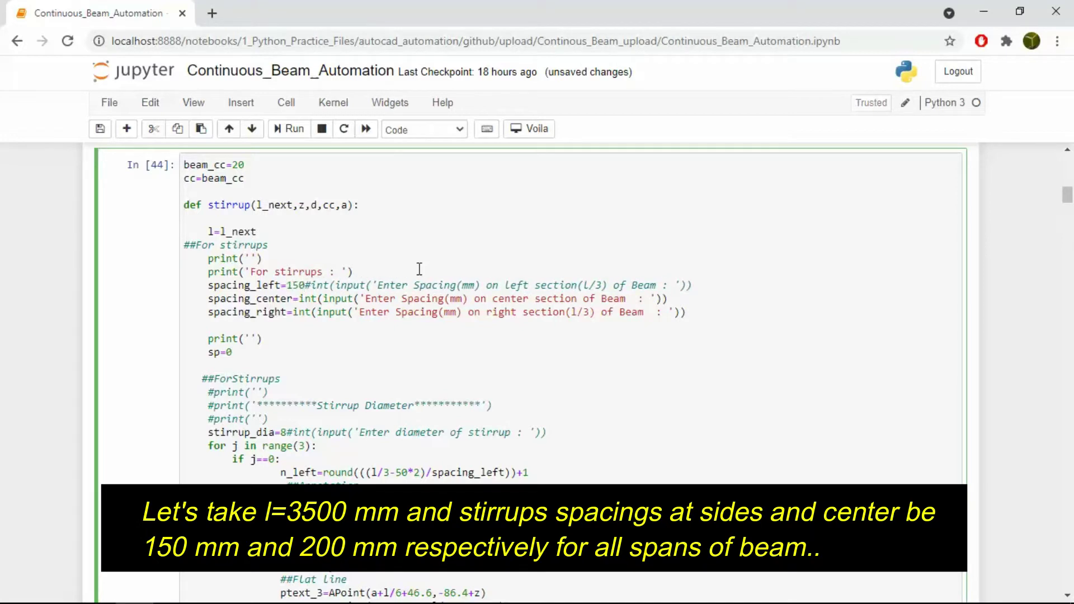
{"action": "type", "text": "#"}
{"action": "type", "text": "200"}
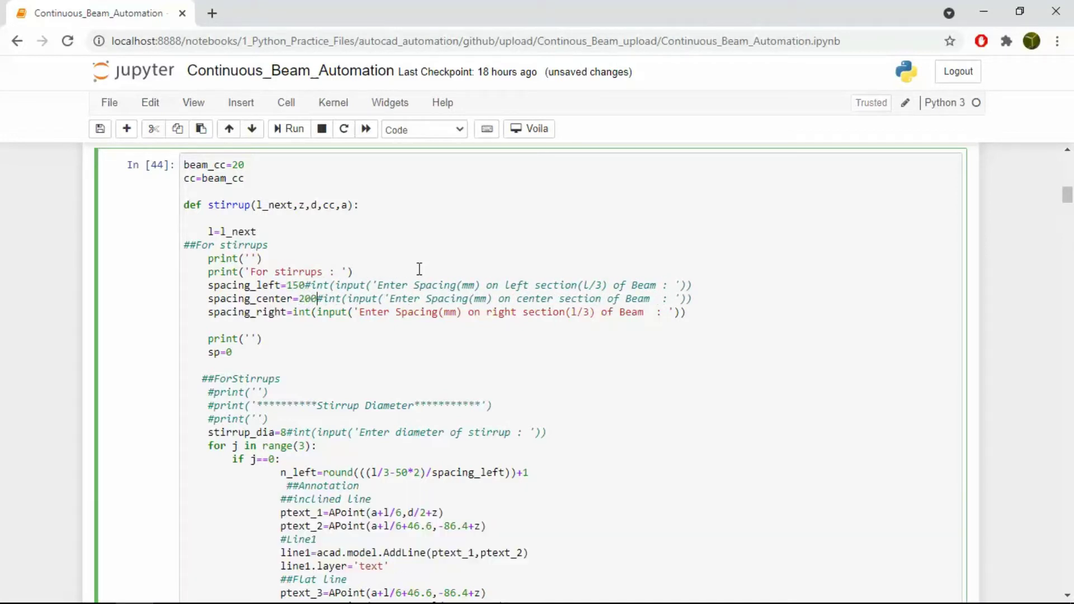
{"action": "type", "text": "#"}
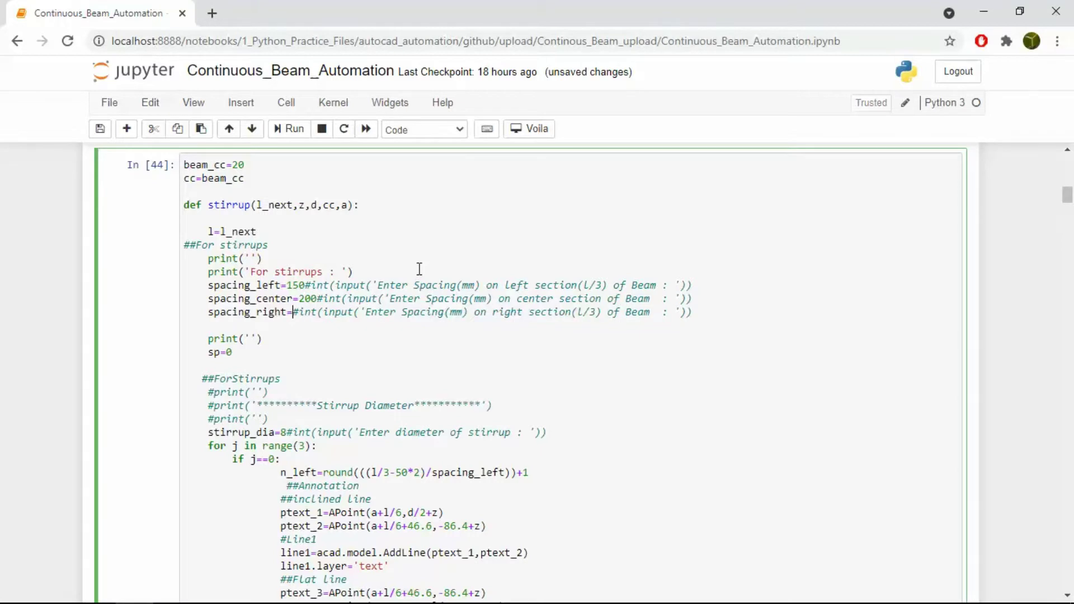
{"action": "type", "text": "150"}
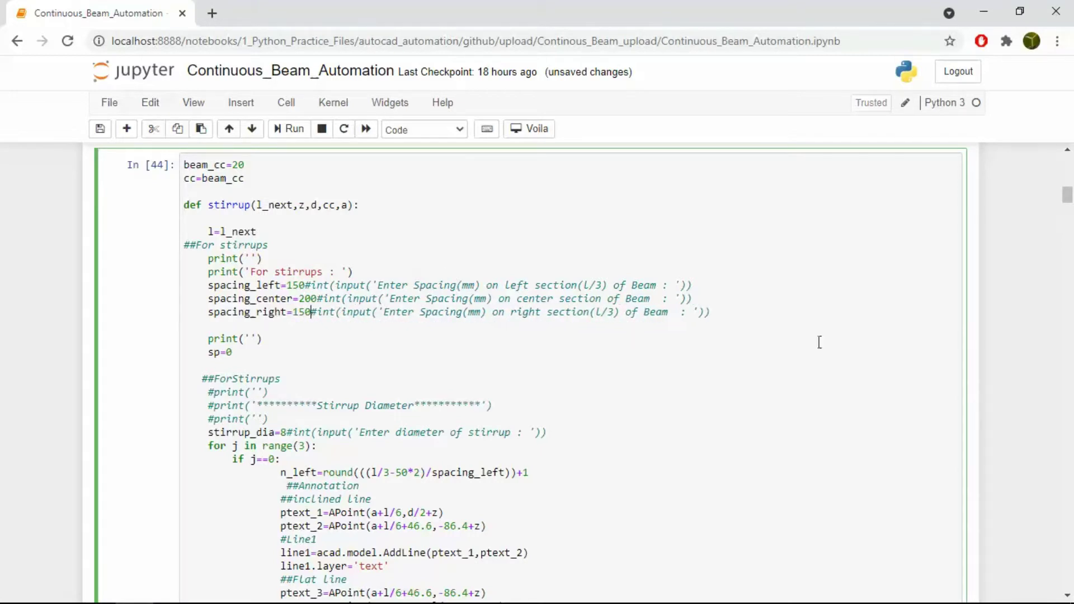
- Tile AutoCAD on the left and the notebook on the right, then run all cells
{"action": "left_click_drag", "start_coordinate": [535, 12], "coordinate": [1073, 235]}
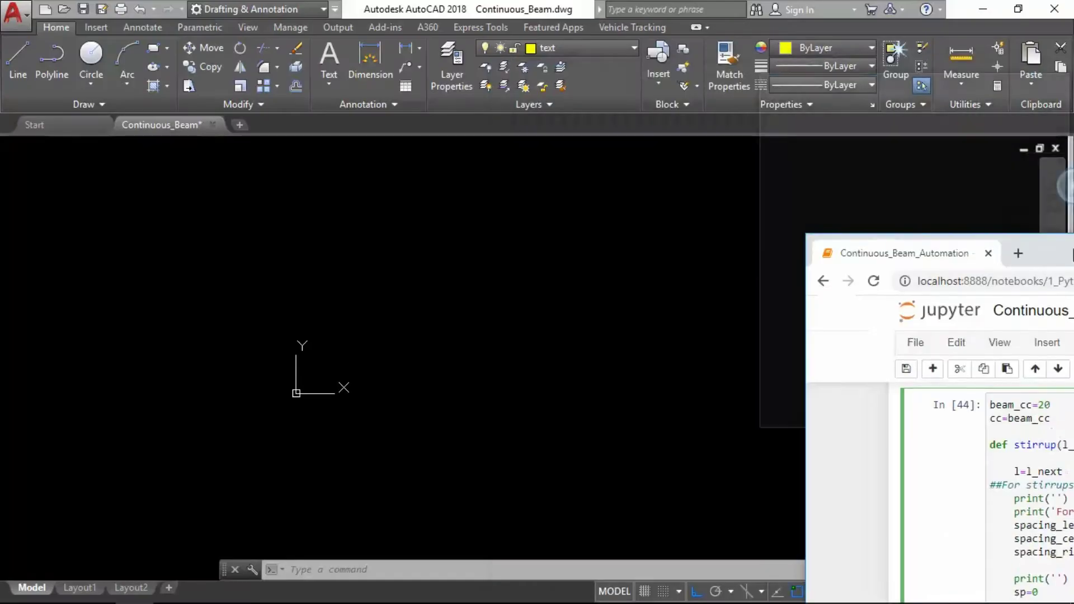
{"action": "left_click", "coordinate": [256, 144]}
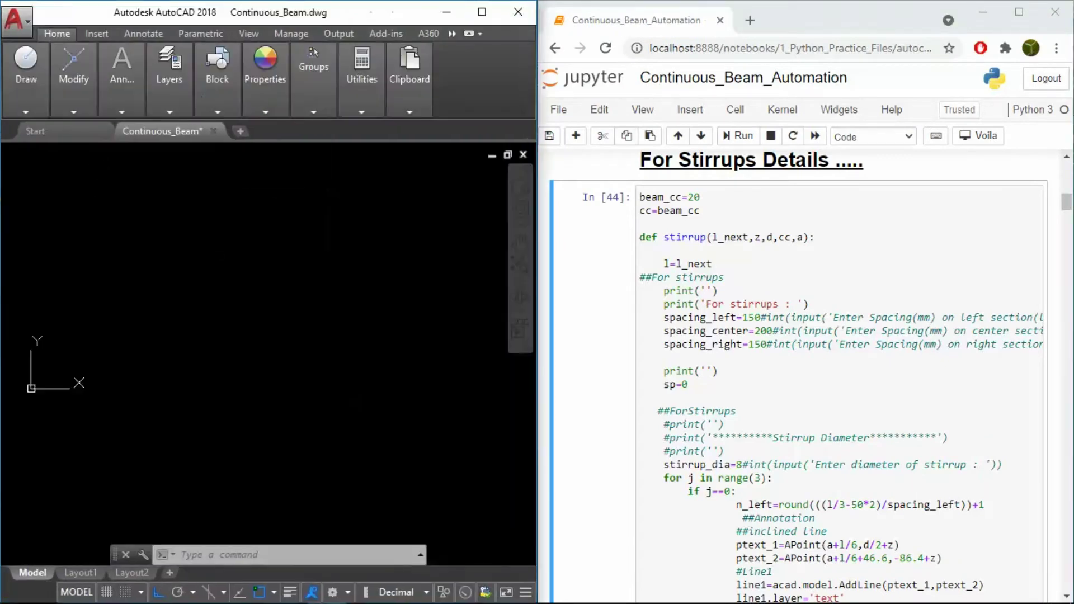
{"action": "middle_click_drag", "start_coordinate": [206, 266], "coordinate": [248, 263]}
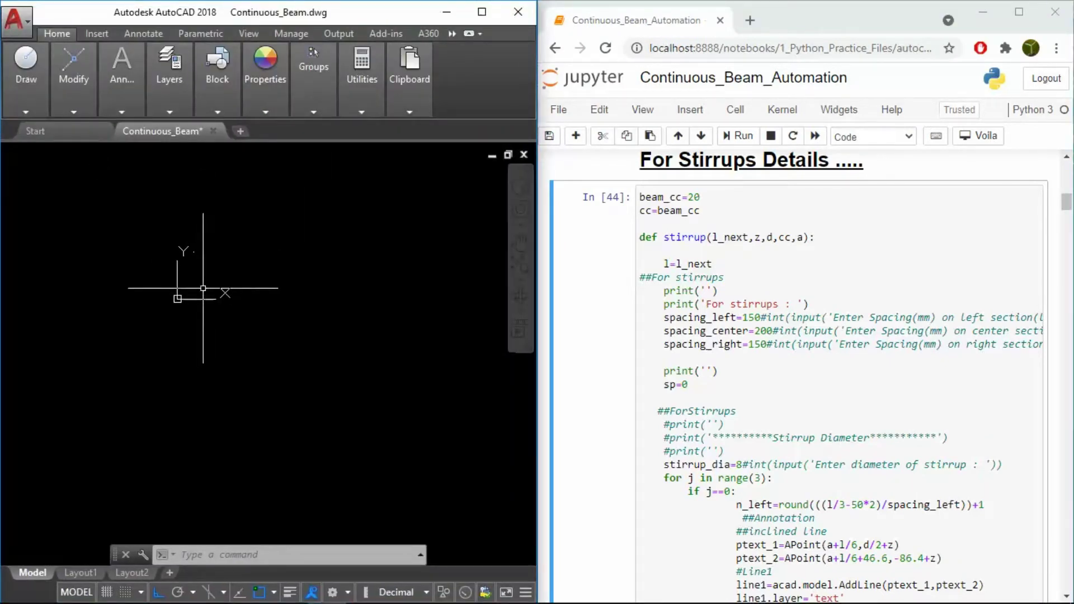
{"action": "scroll", "coordinate": [774, 244], "scroll_direction": "up", "scroll_amount": 3}
{"action": "scroll", "coordinate": [774, 244], "scroll_direction": "up", "scroll_amount": 4}
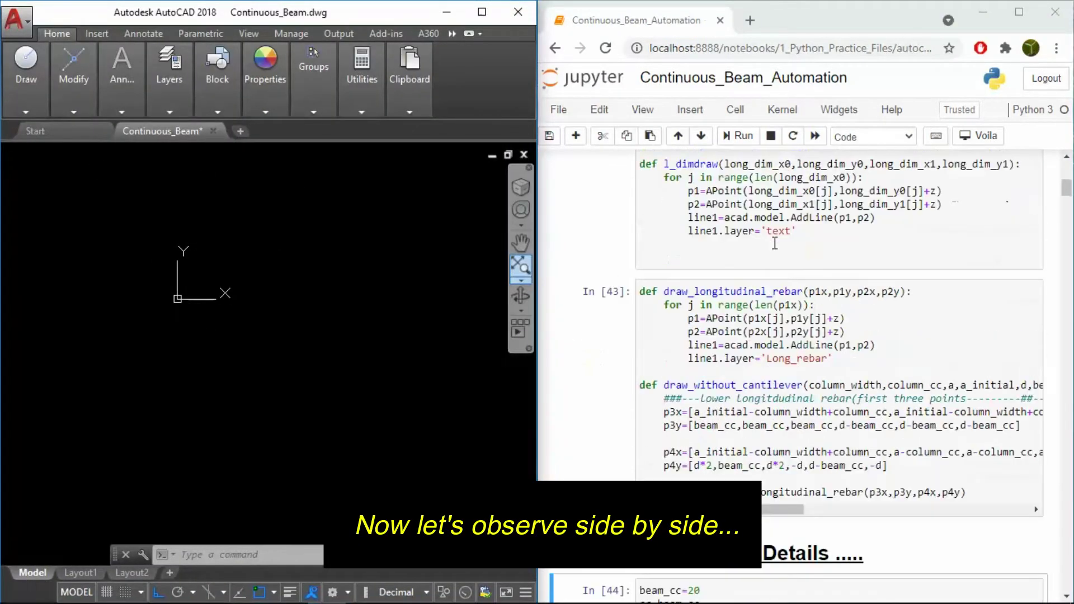
{"action": "left_click_drag", "start_coordinate": [1065, 189], "coordinate": [1067, 171]}
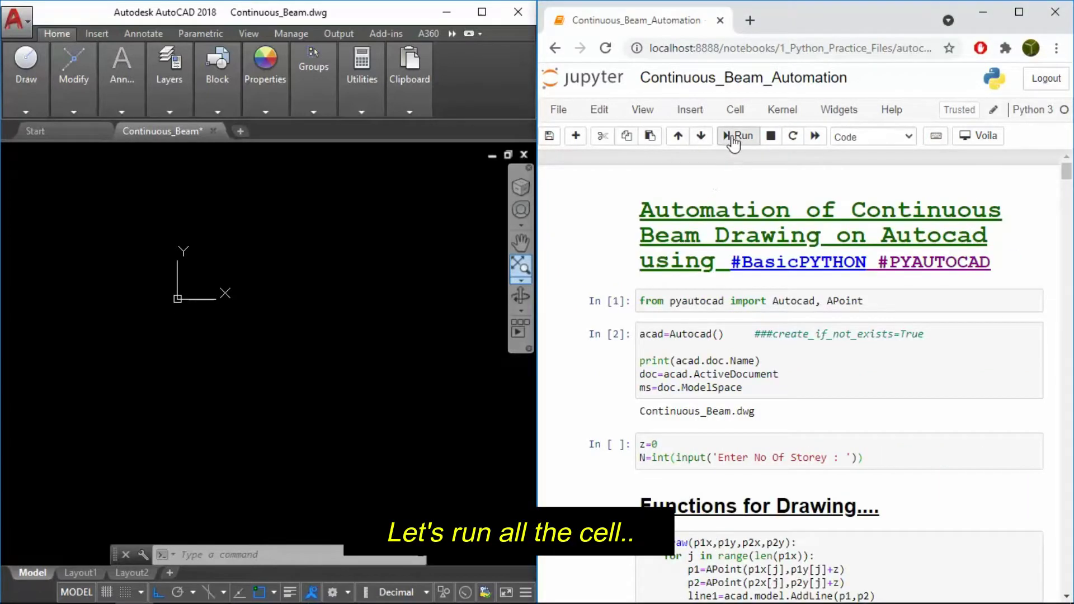
{"action": "left_click", "coordinate": [734, 110]}
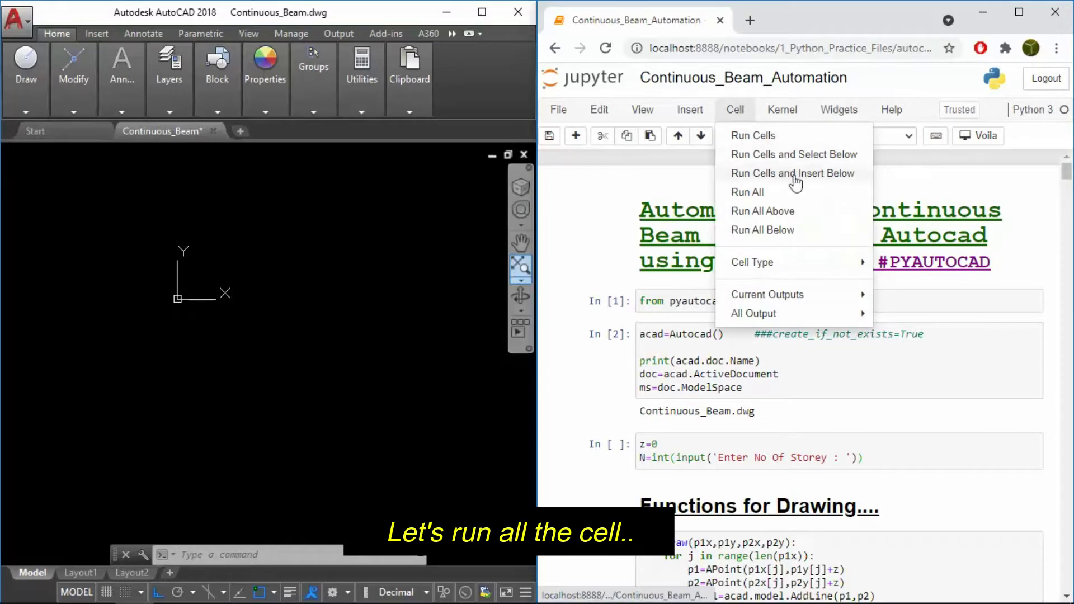
{"action": "left_click", "coordinate": [803, 192]}
{"action": "type", "text": "1"}
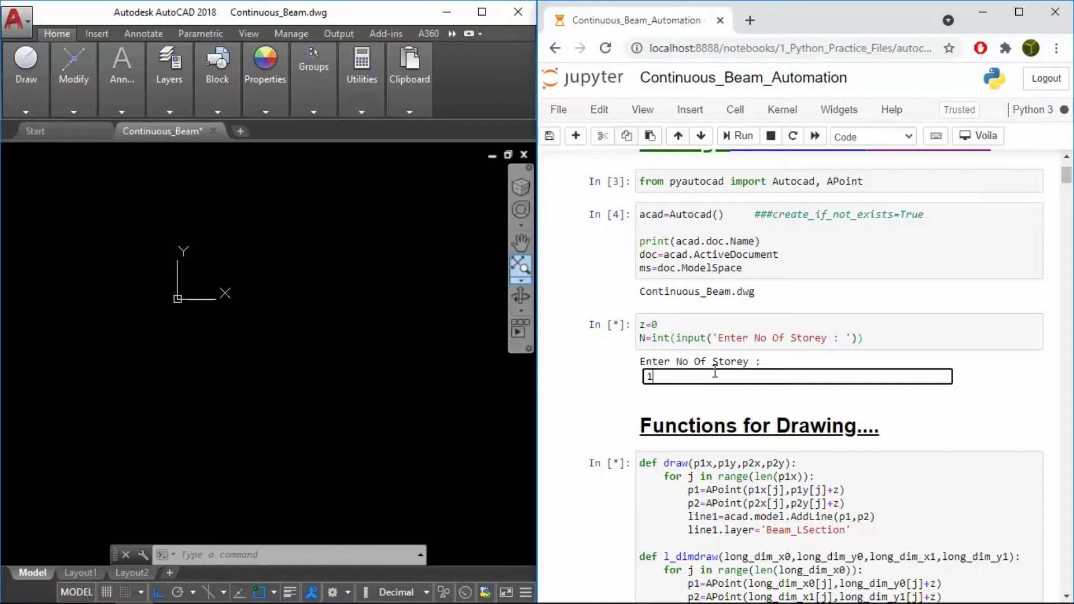
- Answer the prompts with 1 storey, 5 spans and grid origin 0 until the drawing is created
{"action": "key", "text": "Return"}
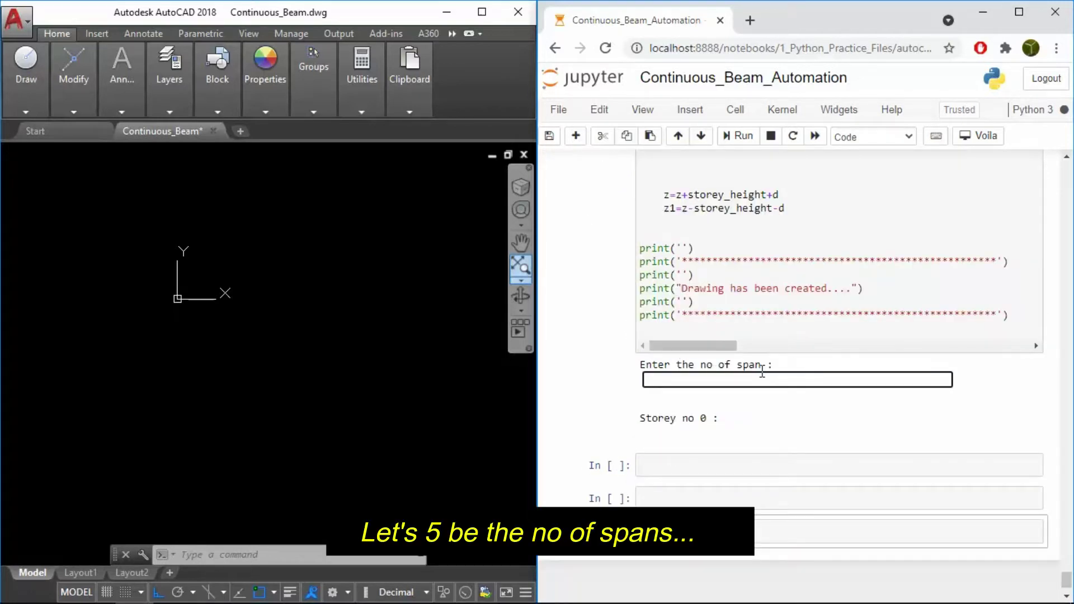
{"action": "type", "text": "5"}
{"action": "key", "text": "Return"}
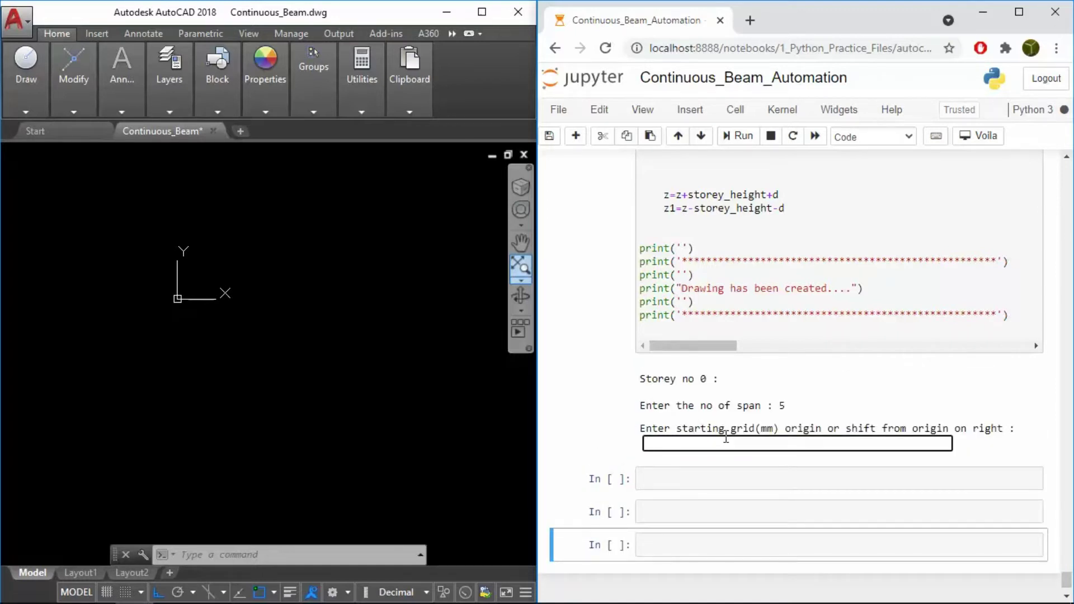
{"action": "type", "text": "0"}
{"action": "key", "text": "Return"}
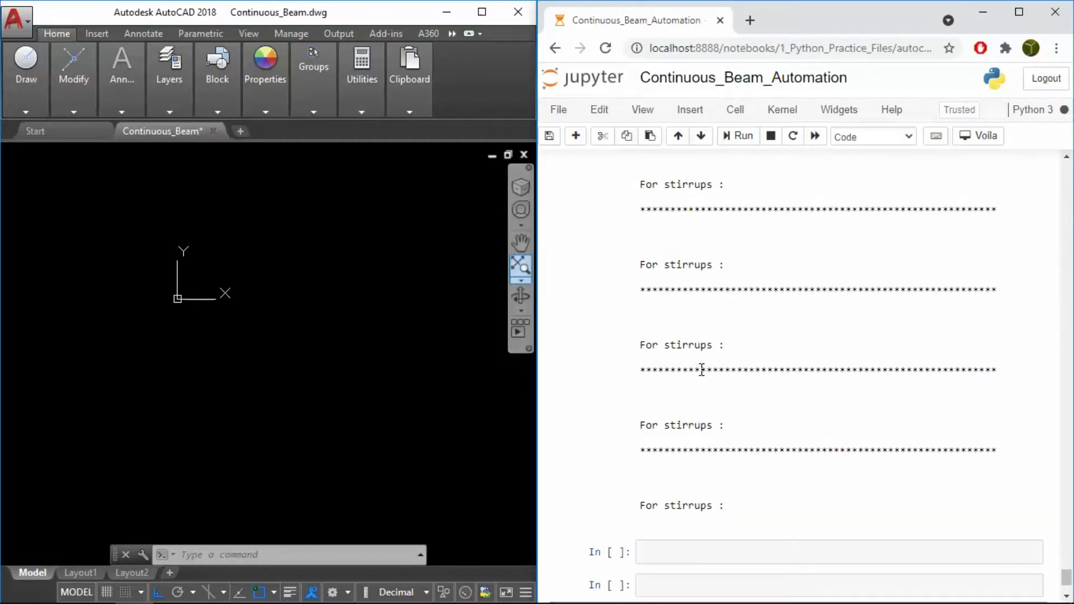
{"action": "key", "text": "shift+Return"}
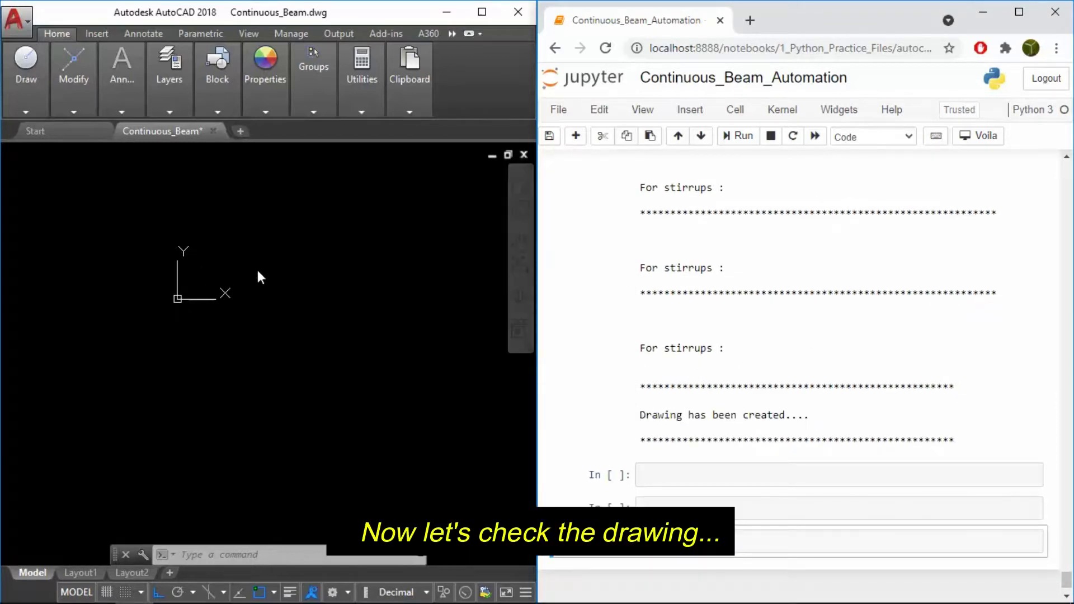
- Zoom around the five-span beam elevation to inspect stirrups, dimensions and sections A-A to C-C
{"action": "scroll", "coordinate": [313, 291], "scroll_direction": "down", "scroll_amount": 3}
{"action": "scroll", "coordinate": [324, 297], "scroll_direction": "down", "scroll_amount": 2}
{"action": "scroll", "coordinate": [339, 307], "scroll_direction": "up", "scroll_amount": 5}
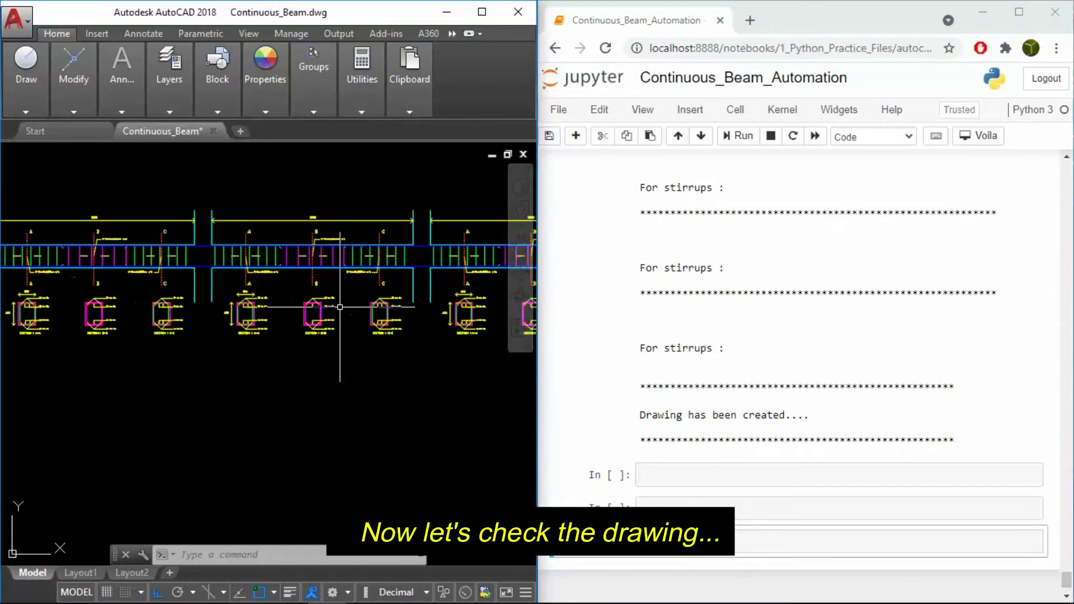
{"action": "scroll", "coordinate": [335, 307], "scroll_direction": "down", "scroll_amount": 3}
{"action": "scroll", "coordinate": [69, 313], "scroll_direction": "up", "scroll_amount": 3}
{"action": "scroll", "coordinate": [70, 313], "scroll_direction": "up", "scroll_amount": 3}
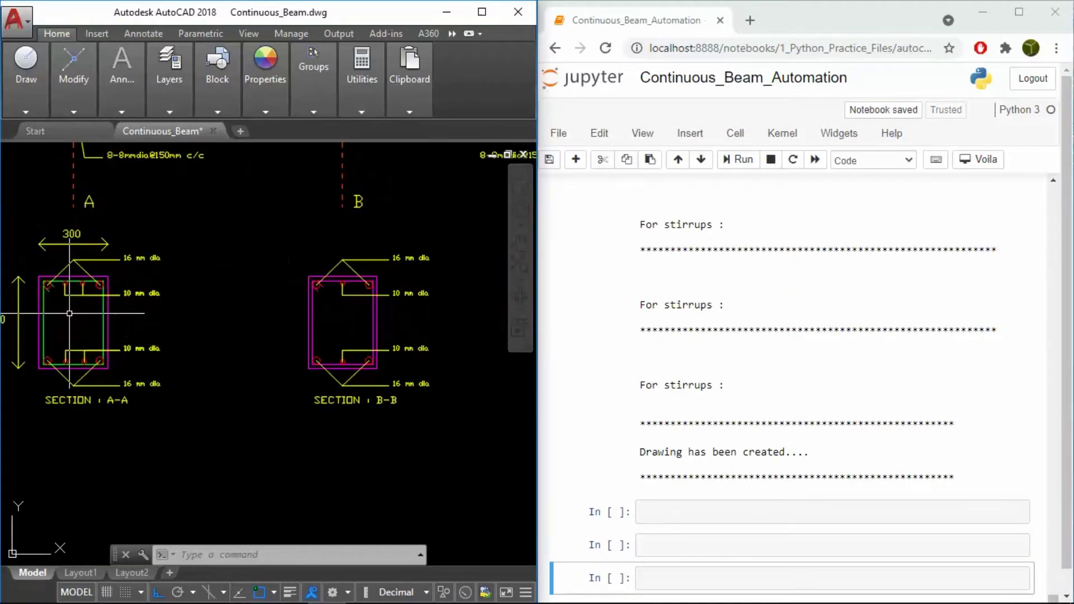
{"action": "scroll", "coordinate": [70, 313], "scroll_direction": "down", "scroll_amount": 4}
{"action": "scroll", "coordinate": [168, 313], "scroll_direction": "up", "scroll_amount": 1}
{"action": "scroll", "coordinate": [232, 327], "scroll_direction": "down", "scroll_amount": 4}
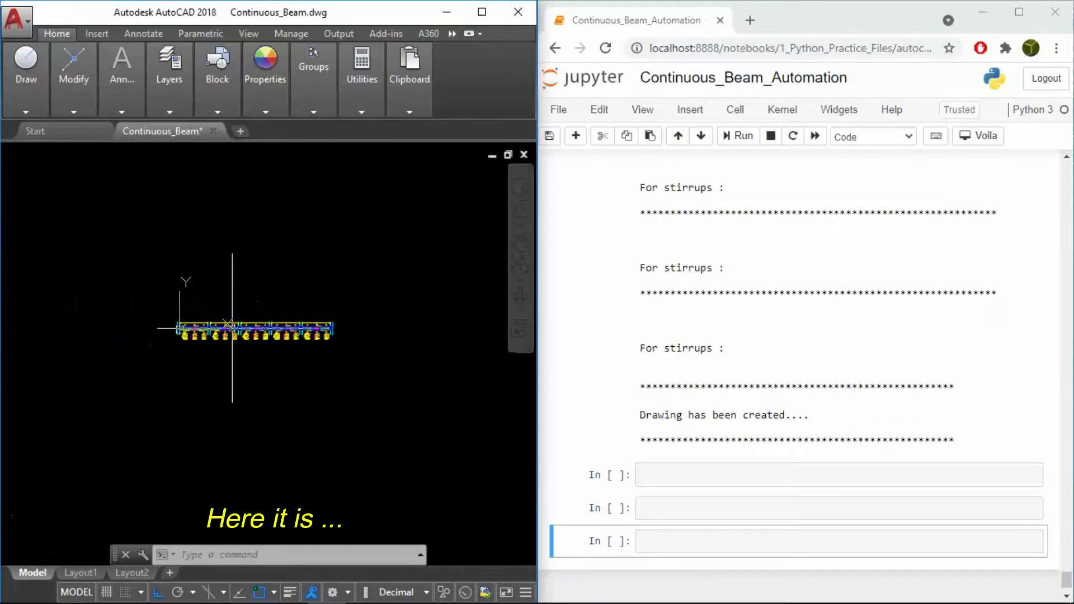
{"action": "scroll", "coordinate": [232, 327], "scroll_direction": "up", "scroll_amount": 3}
{"action": "scroll", "coordinate": [167, 330], "scroll_direction": "up", "scroll_amount": 2}
{"action": "scroll", "coordinate": [84, 336], "scroll_direction": "up", "scroll_amount": 2}
{"action": "scroll", "coordinate": [38, 339], "scroll_direction": "up", "scroll_amount": 2}
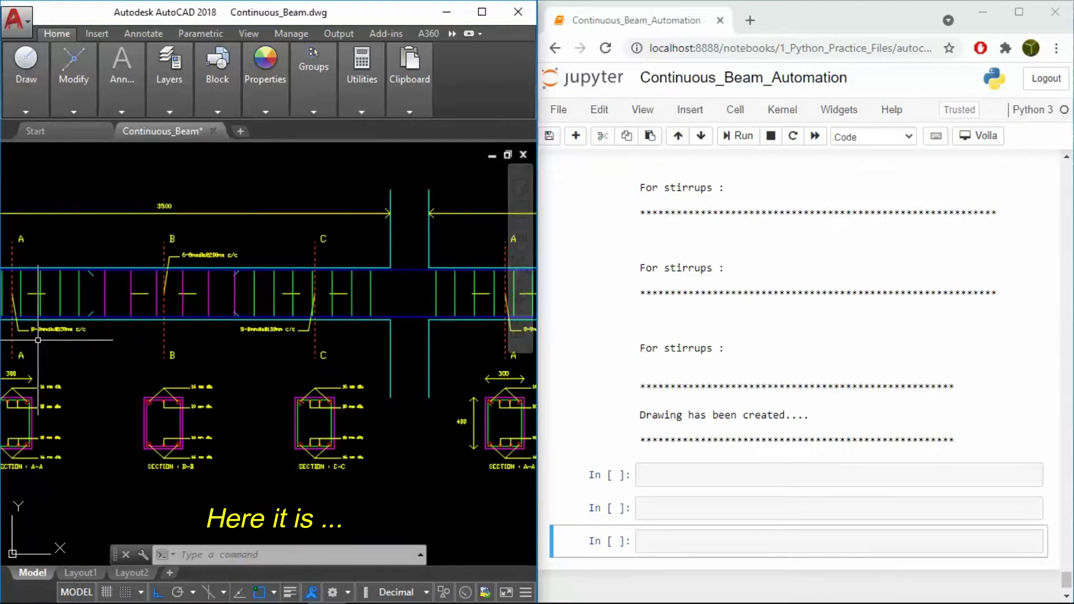
{"action": "scroll", "coordinate": [38, 339], "scroll_direction": "down", "scroll_amount": 3}
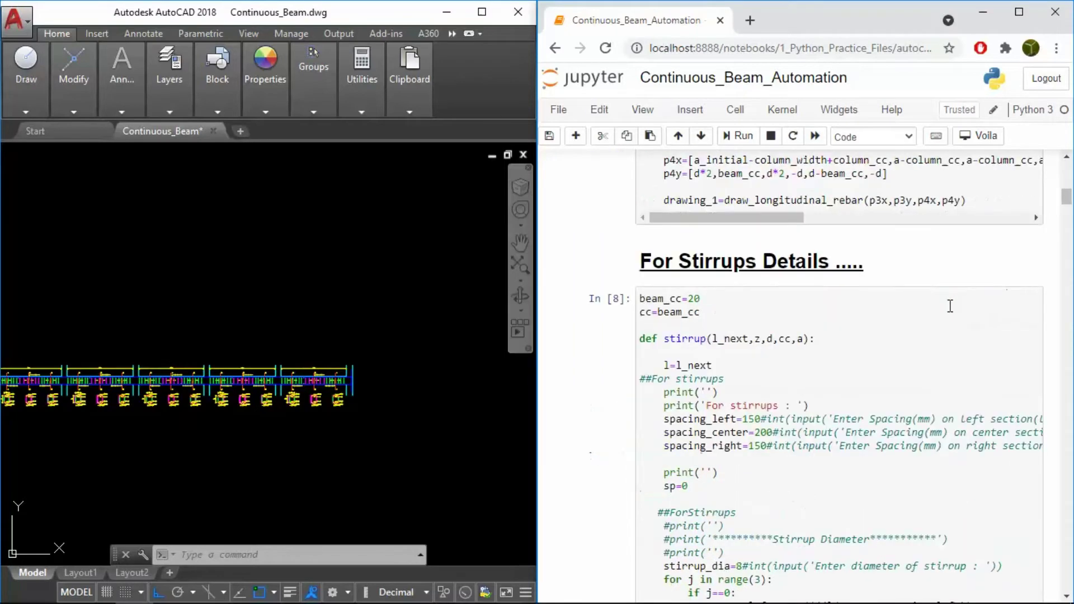
- Delete the 150#, 200# and 150# prefixes so spacing_left, spacing_center and spacing_right use input()
{"action": "scroll", "coordinate": [803, 287], "scroll_direction": "down", "scroll_amount": 3}
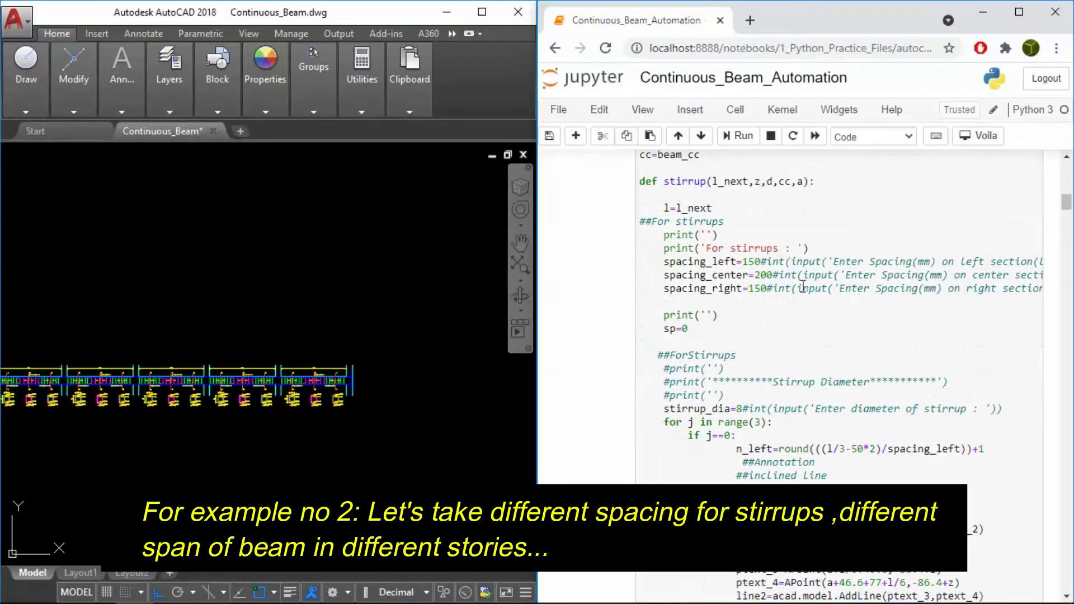
{"action": "left_click", "coordinate": [772, 261]}
{"action": "key", "text": "BackSpace"}
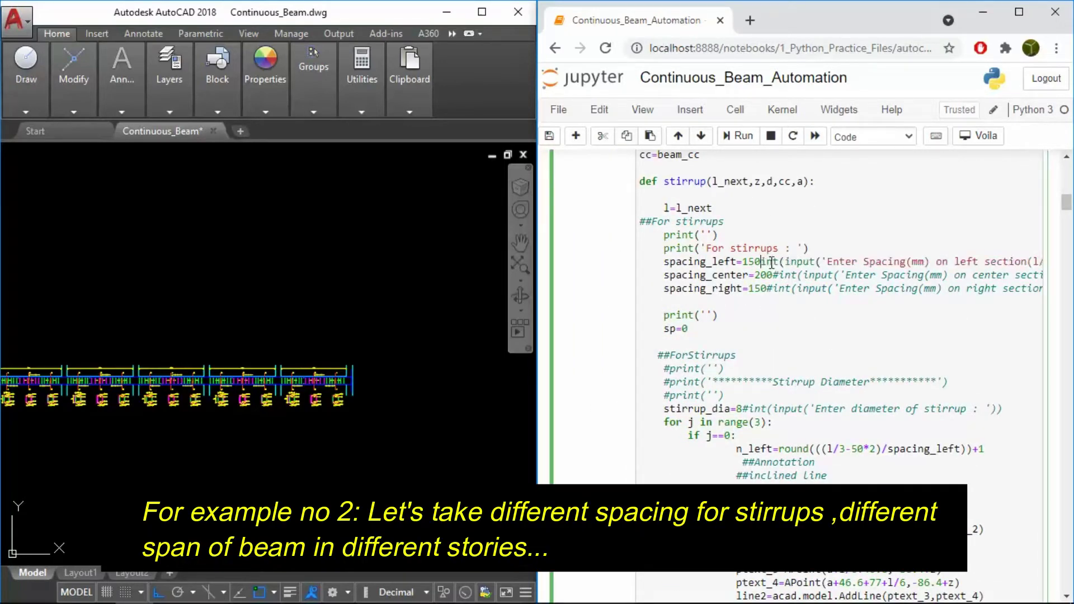
{"action": "key", "text": "BackSpace"}
{"action": "key", "text": "BackSpace"}
{"action": "key", "text": "BackSpace"}
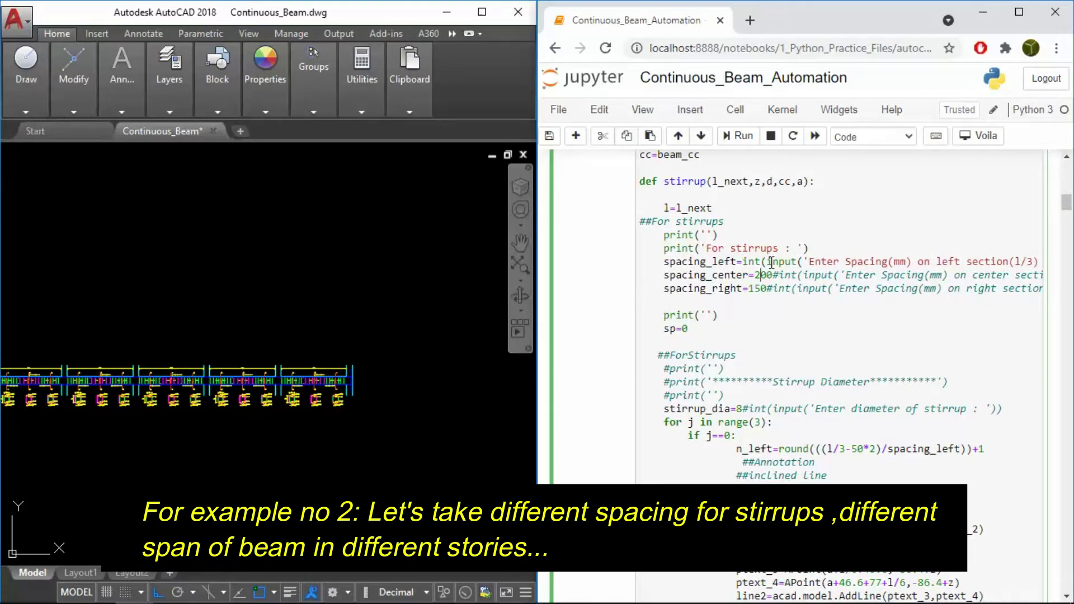
{"action": "key", "text": "Down"}
{"action": "key", "text": "Delete"}
{"action": "key", "text": "Delete"}
{"action": "key", "text": "Delete"}
{"action": "key", "text": "Delete"}
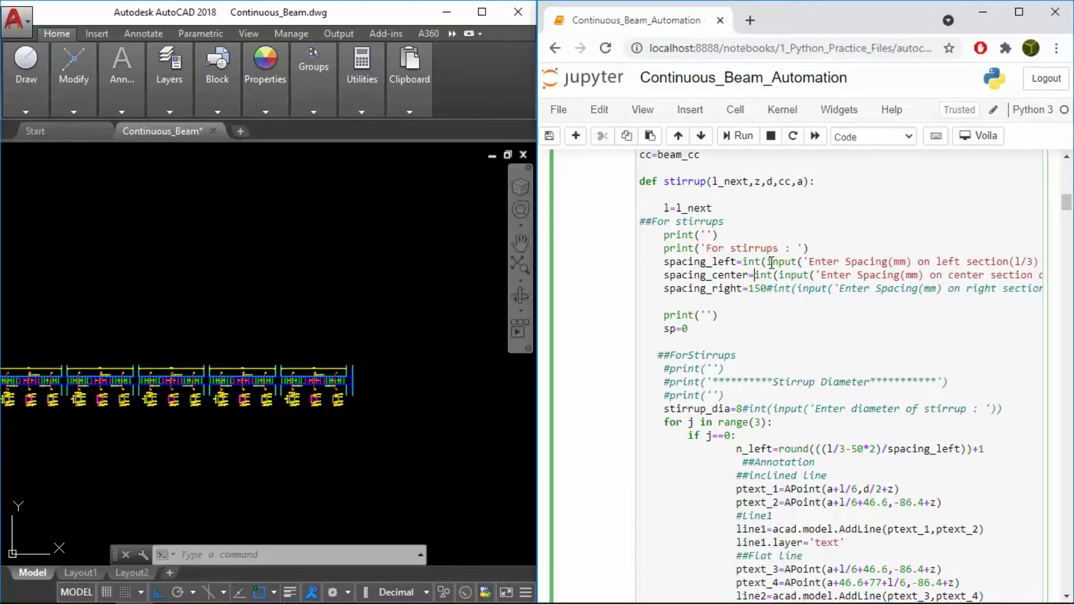
{"action": "key", "text": "Down"}
{"action": "key", "text": "Delete"}
{"action": "key", "text": "Delete"}
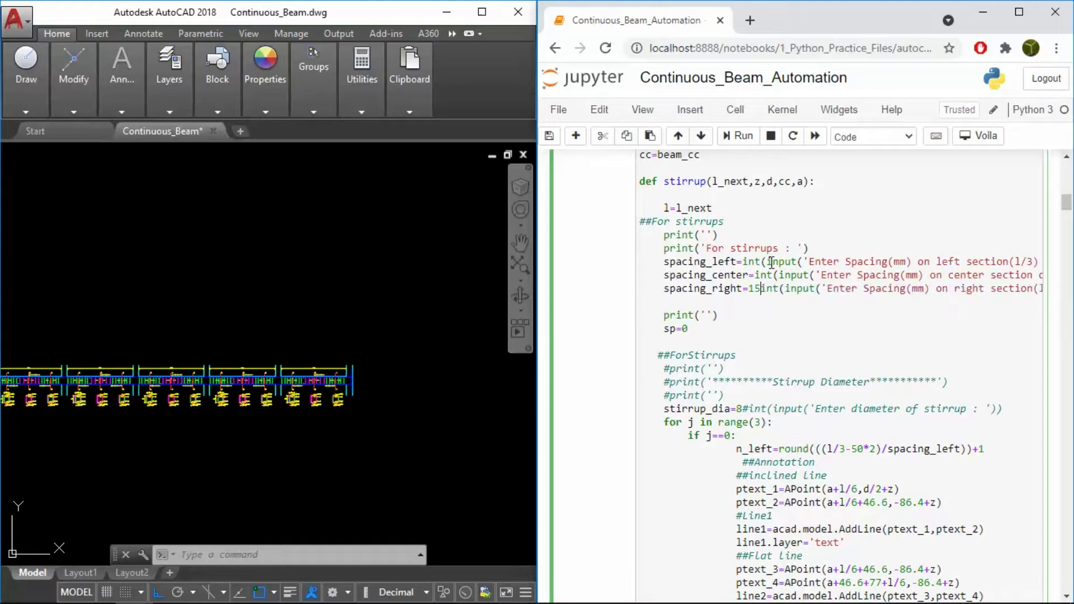
{"action": "key", "text": "Delete"}
{"action": "key", "text": "Delete"}
{"action": "scroll", "coordinate": [772, 268], "scroll_direction": "down", "scroll_amount": 1}
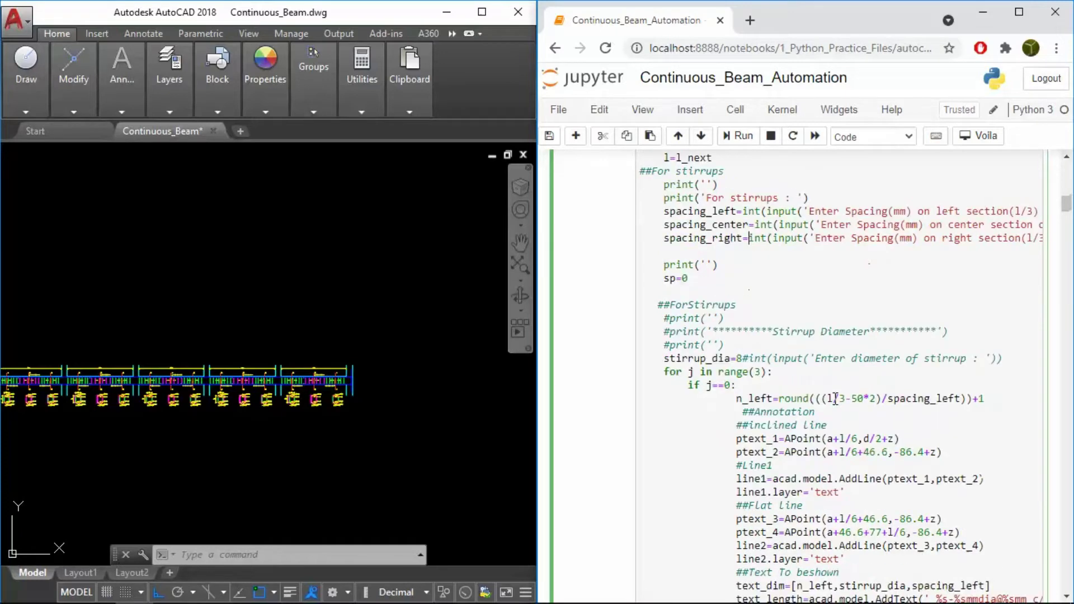
{"action": "scroll", "coordinate": [772, 267], "scroll_direction": "down", "scroll_amount": 4}
{"action": "scroll", "coordinate": [772, 267], "scroll_direction": "down", "scroll_amount": 10}
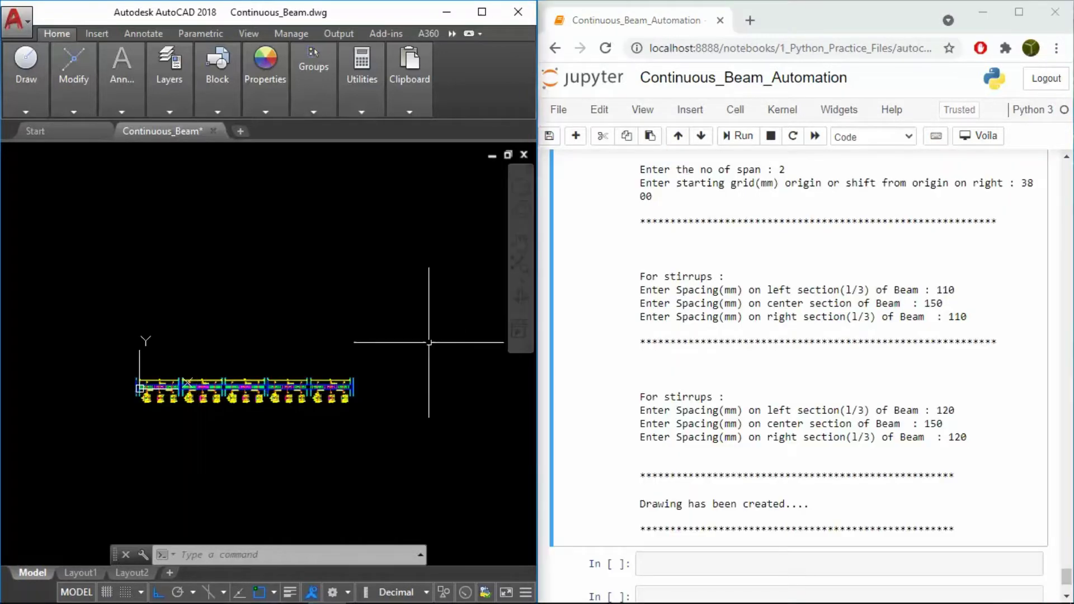
- Window-select and erase the entire previous beam drawing in AutoCAD
{"action": "left_click", "coordinate": [396, 354]}
{"action": "left_click", "coordinate": [97, 449]}
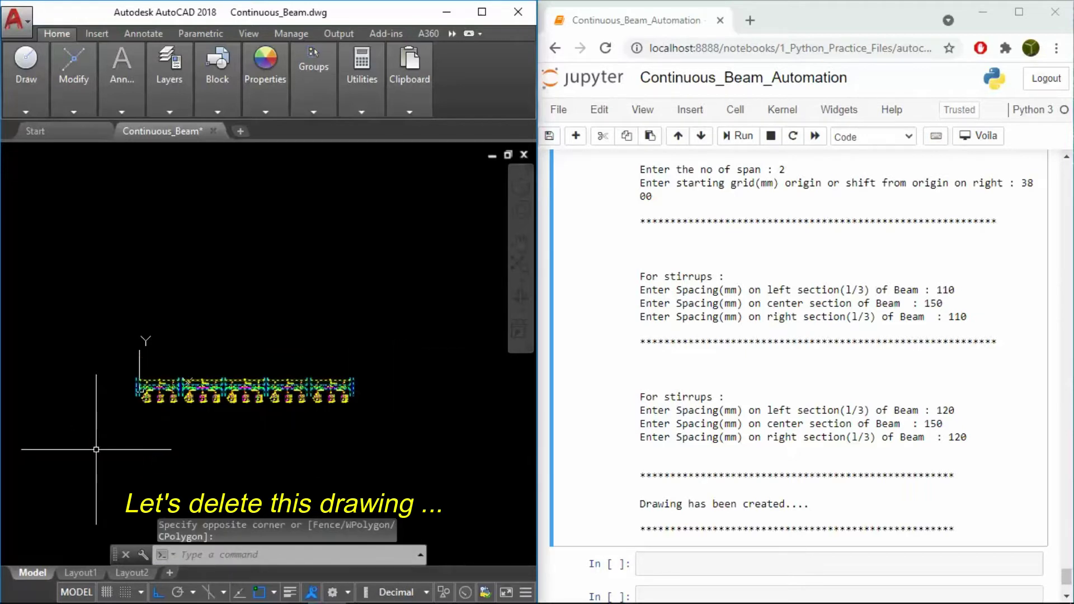
{"action": "key", "text": "Delete"}
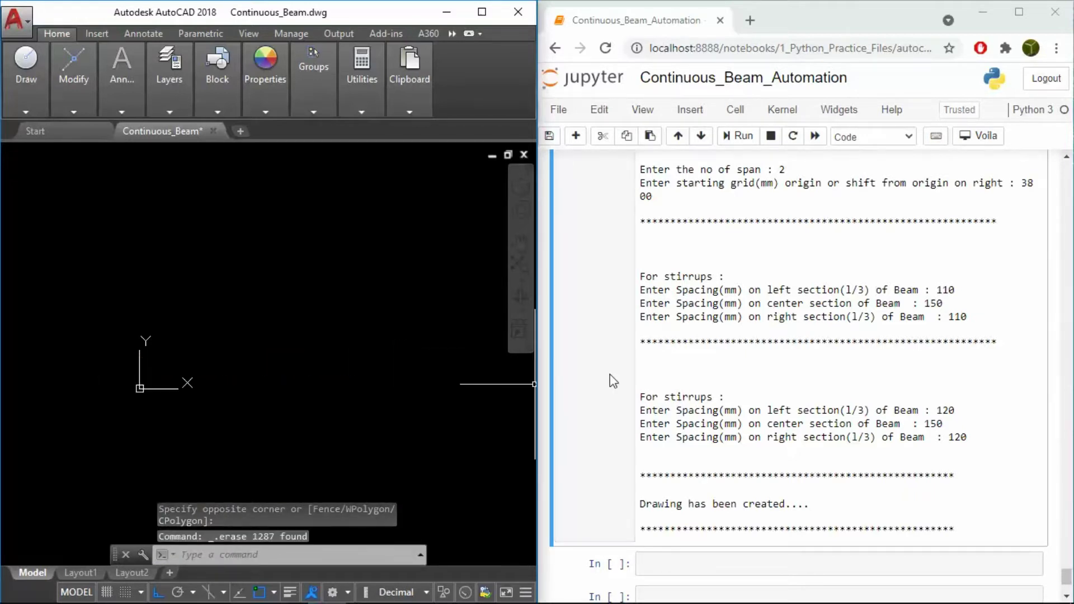
{"action": "mouse_move", "coordinate": [326, 588]}
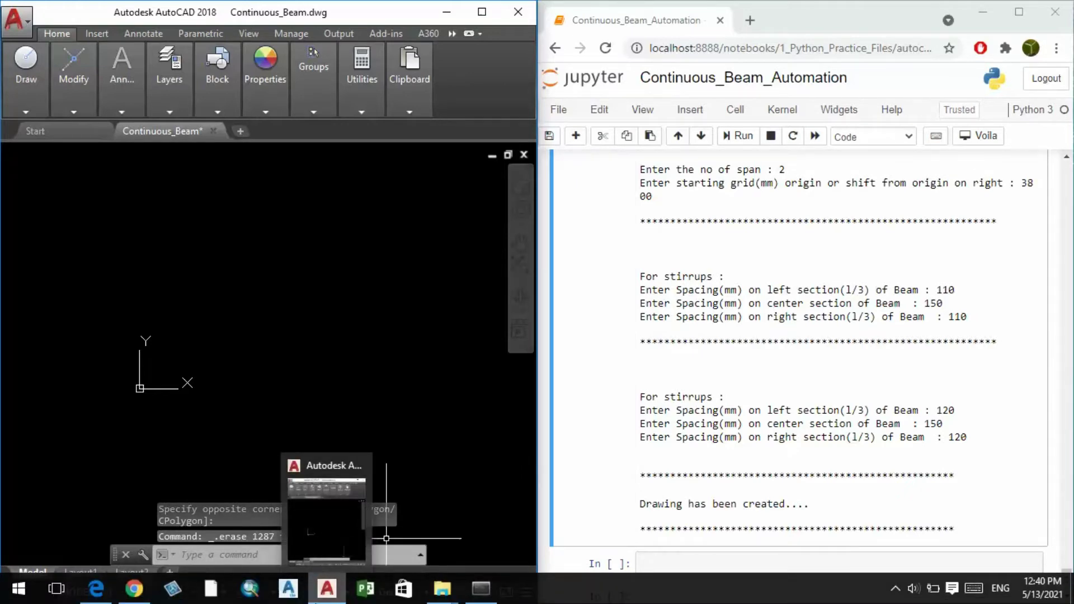
- Remove the fixed 3500# from the l= line so the beam span is prompted
{"action": "scroll", "coordinate": [989, 537], "scroll_direction": "up", "scroll_amount": 2}
{"action": "scroll", "coordinate": [1043, 555], "scroll_direction": "up", "scroll_amount": 3}
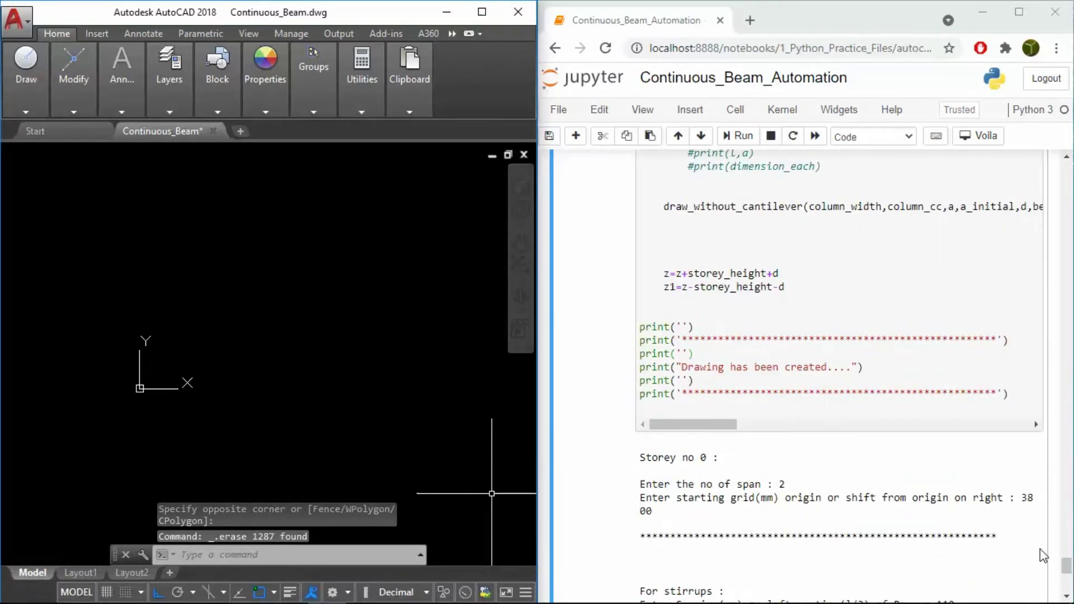
{"action": "left_click_drag", "start_coordinate": [1068, 565], "coordinate": [1068, 484]}
{"action": "left_click", "coordinate": [721, 307]}
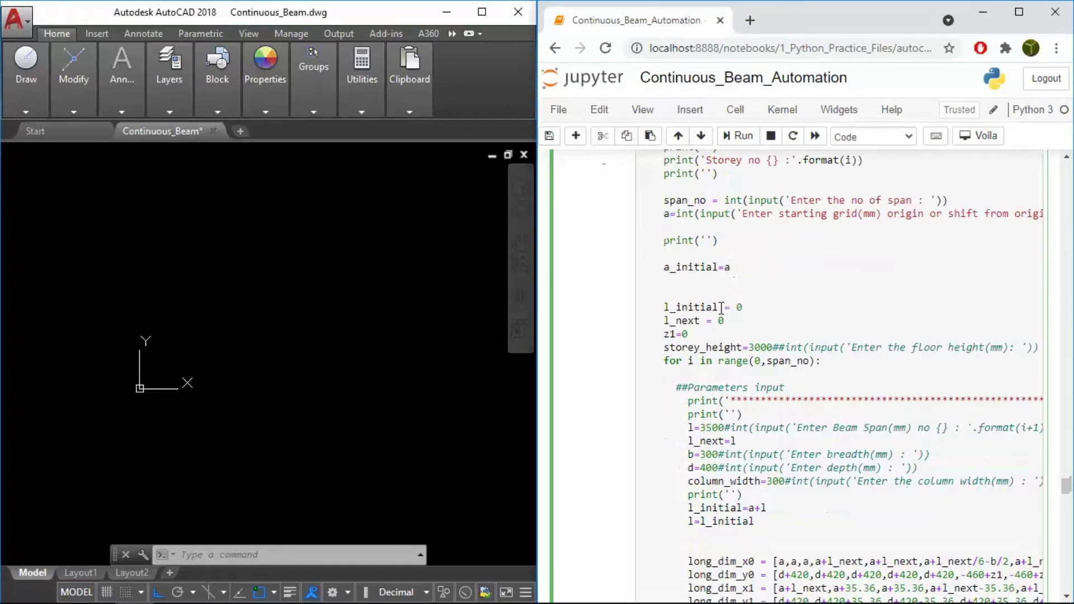
{"action": "scroll", "coordinate": [722, 307], "scroll_direction": "down", "scroll_amount": 3}
{"action": "scroll", "coordinate": [722, 297], "scroll_direction": "down", "scroll_amount": 1}
{"action": "scroll", "coordinate": [724, 280], "scroll_direction": "down", "scroll_amount": 2}
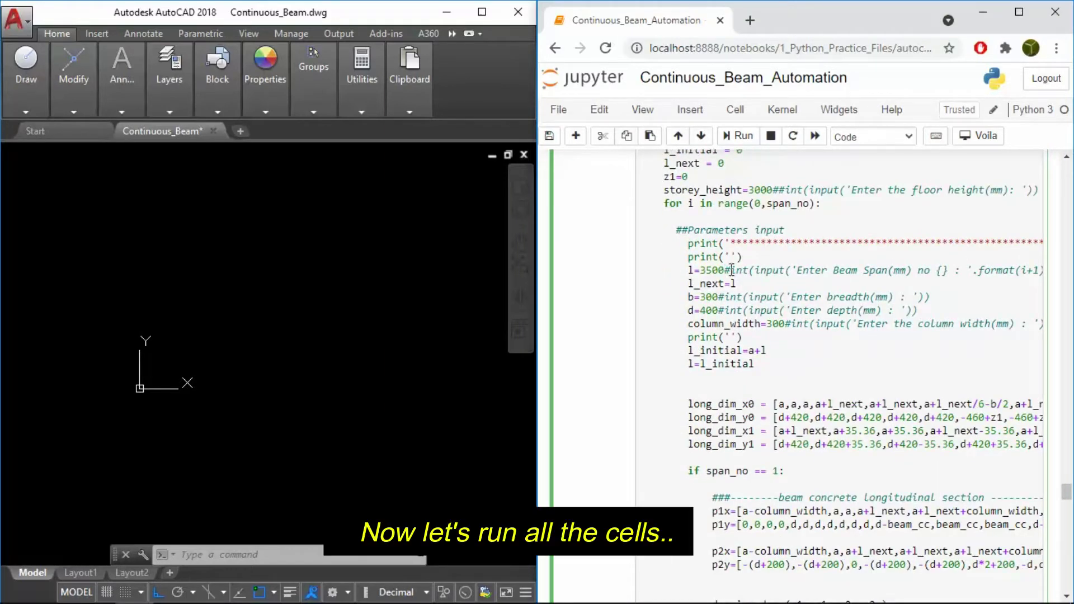
{"action": "key", "text": "BackSpace"}
{"action": "key", "text": "BackSpace"}
{"action": "key", "text": "BackSpace"}
{"action": "key", "text": "BackSpace"}
{"action": "key", "text": "BackSpace"}
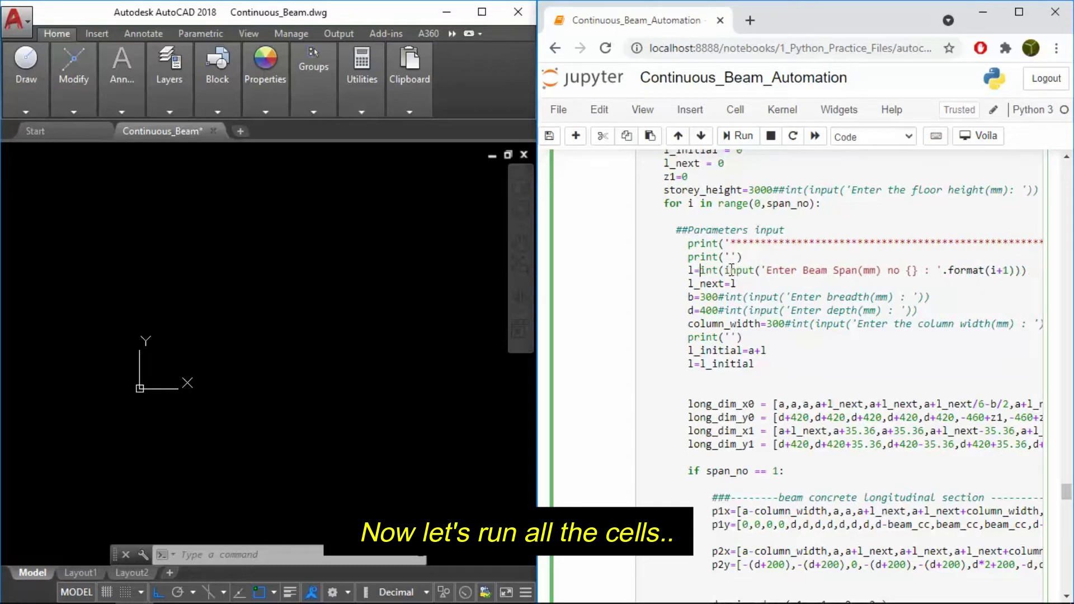
- Rerun all cells and answer 3 storeys, 3 spans and grid origin 0
{"action": "left_click", "coordinate": [747, 192]}
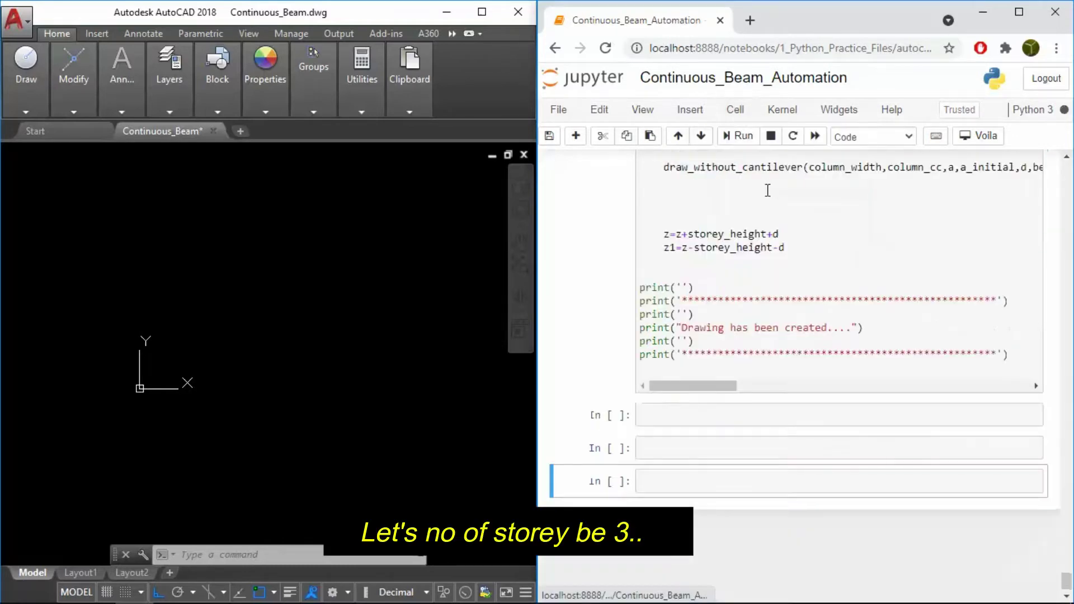
{"action": "scroll", "coordinate": [683, 335], "scroll_direction": "down", "scroll_amount": 2}
{"action": "type", "text": "3"}
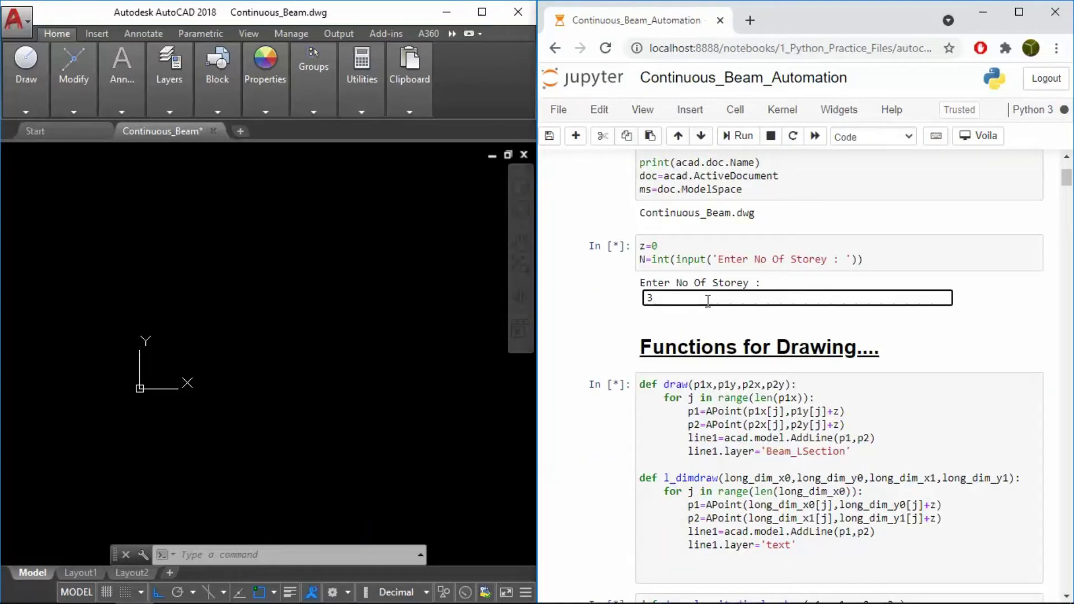
{"action": "key", "text": "Return"}
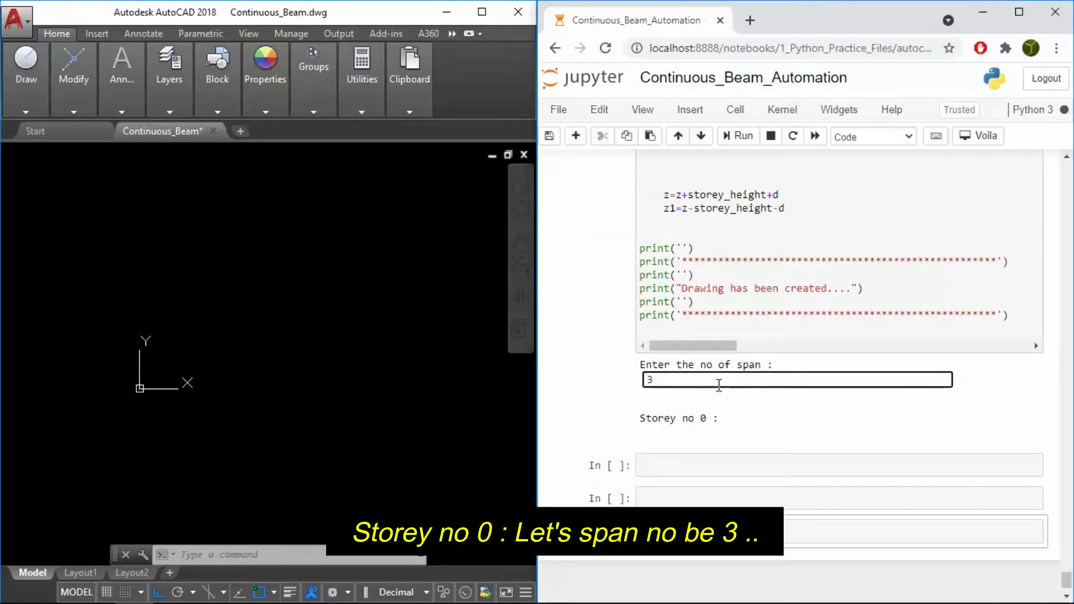
{"action": "key", "text": "Return"}
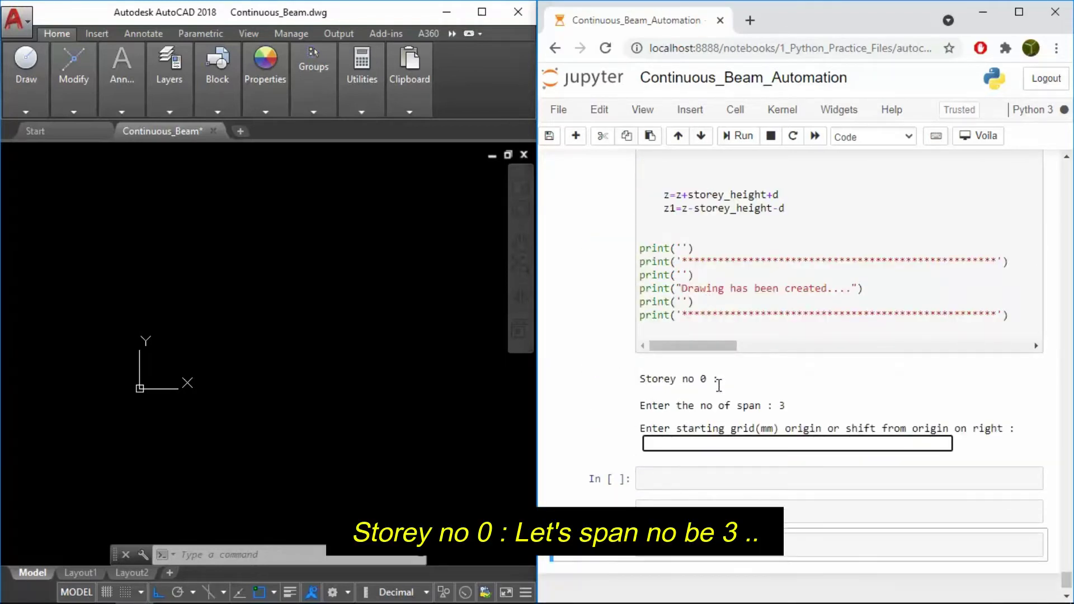
{"action": "type", "text": "0"}
{"action": "key", "text": "Return"}
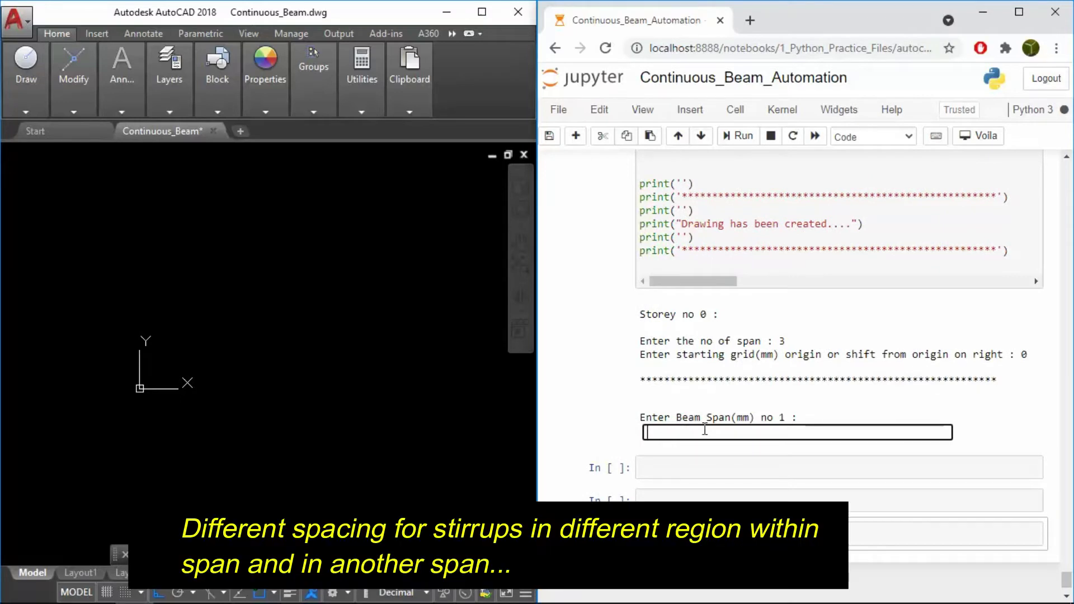
- Enter the first span as 3000 mm with 110 left and 150 centre stirrup spacing
{"action": "key", "text": "Return"}
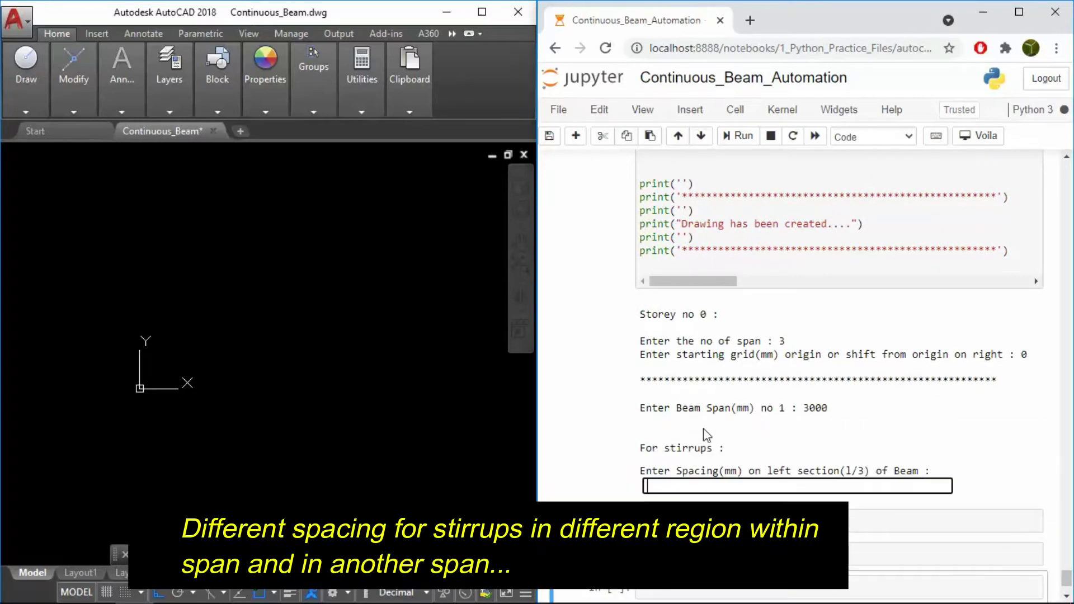
{"action": "scroll", "coordinate": [704, 431], "scroll_direction": "down", "scroll_amount": 1}
{"action": "key", "text": "Return"}
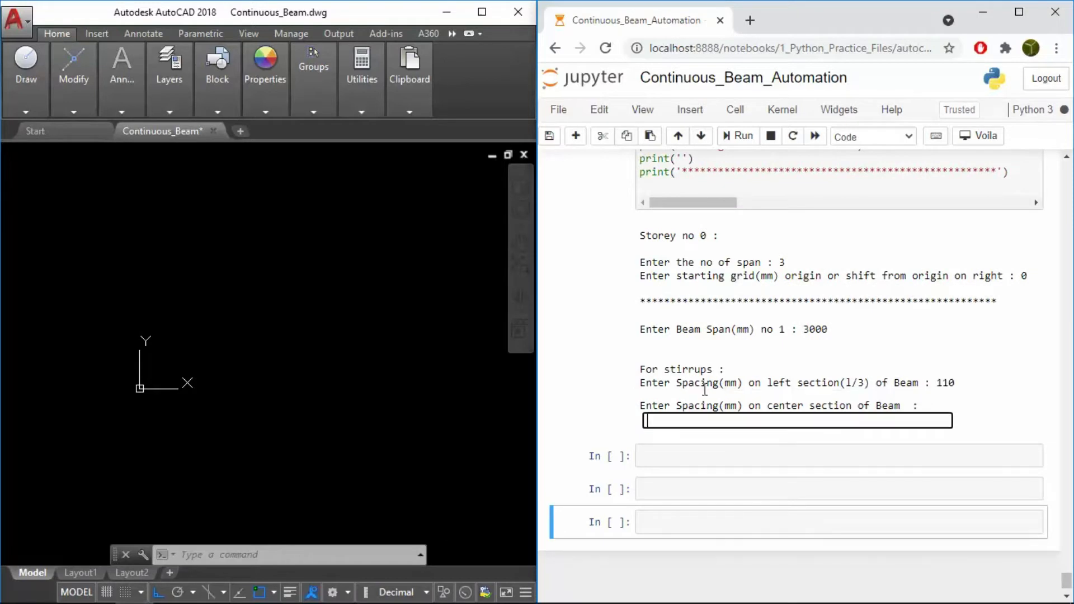
{"action": "type", "text": "150"}
{"action": "key", "text": "Return"}
{"action": "key", "text": "Return"}
{"action": "scroll", "coordinate": [710, 363], "scroll_direction": "down", "scroll_amount": 2}
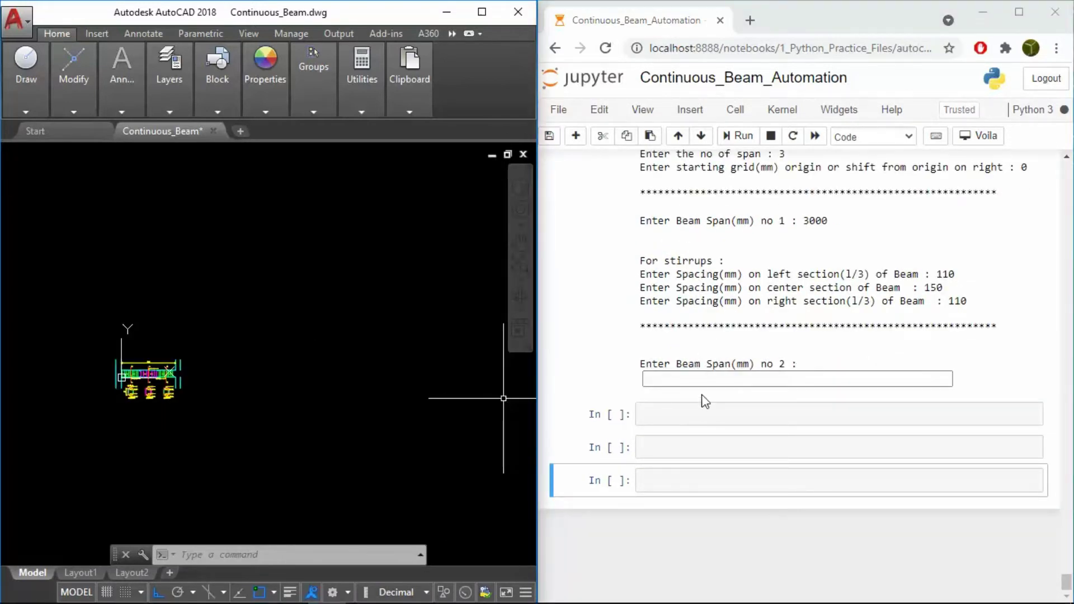
- Enter the second span as 3500 mm with stirrup spacings 150, 200 and 150
{"action": "left_click", "coordinate": [706, 383]}
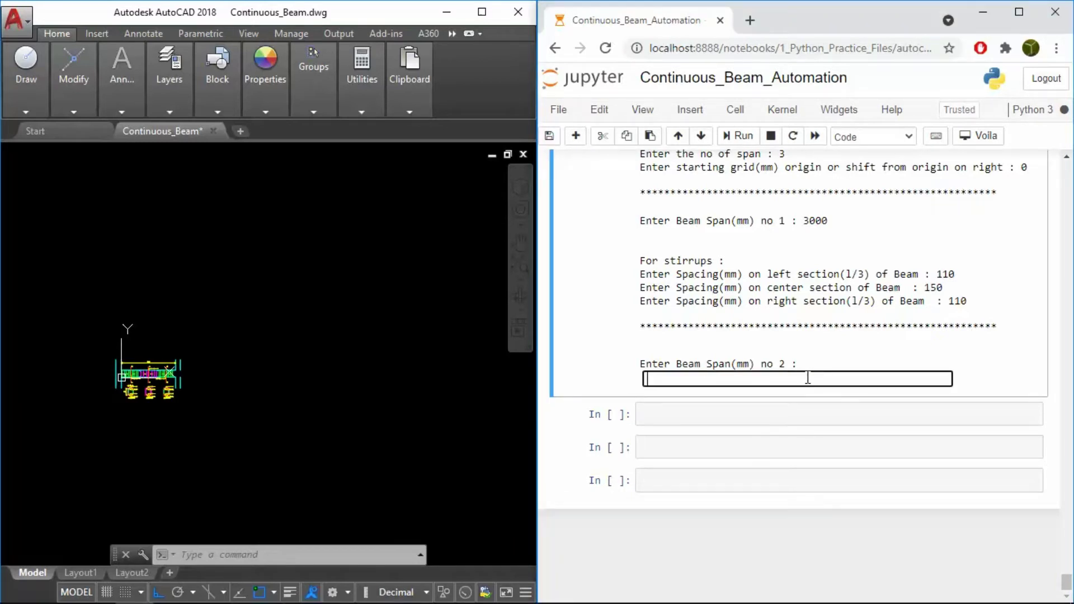
{"action": "key", "text": "Return"}
{"action": "scroll", "coordinate": [807, 379], "scroll_direction": "down", "scroll_amount": 1}
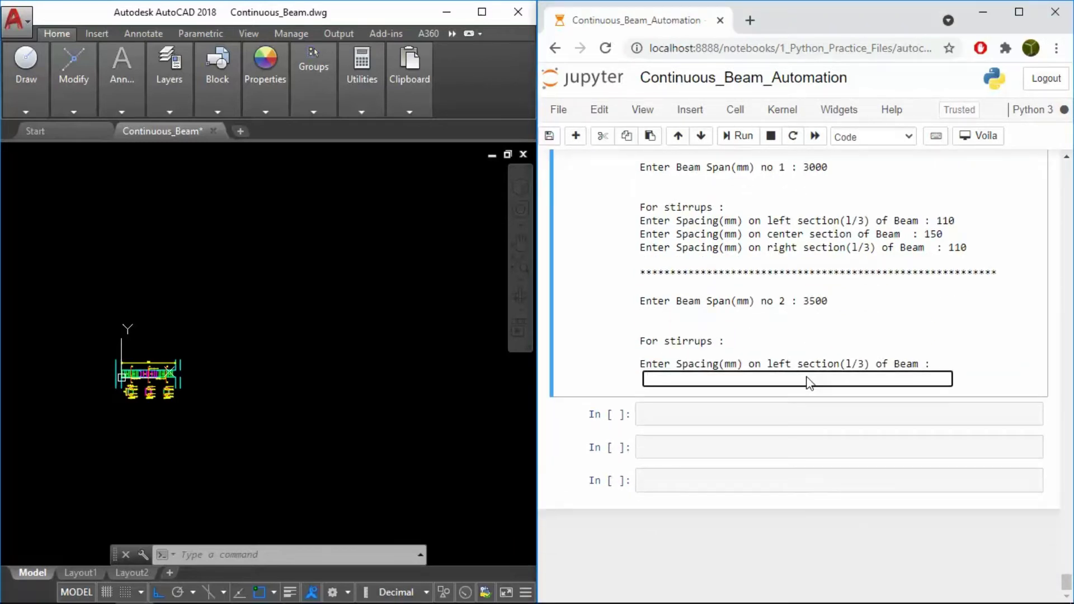
{"action": "type", "text": "0"}
{"action": "key", "text": "Return"}
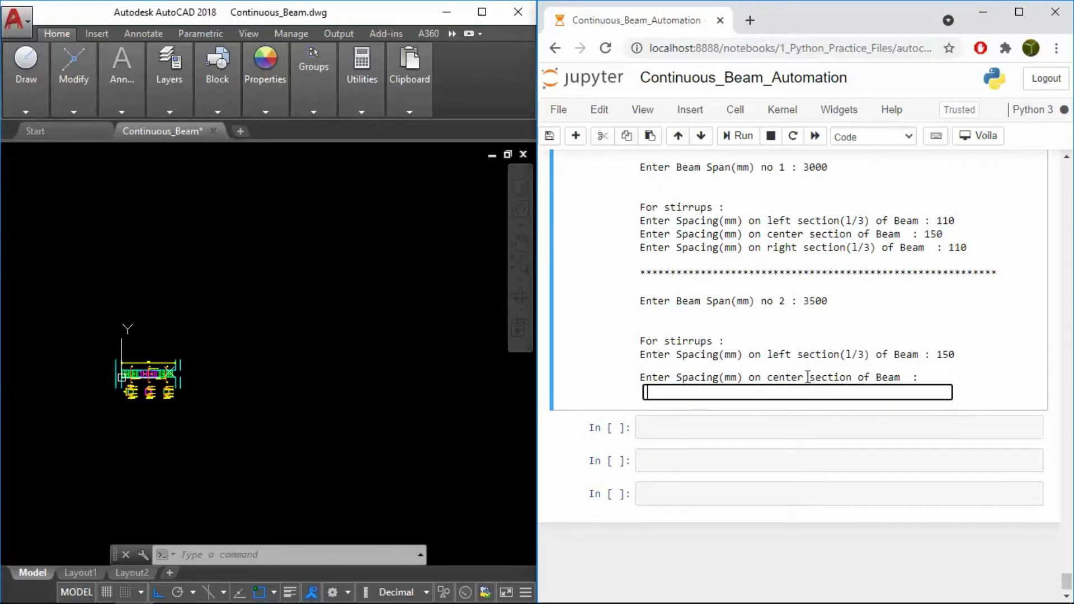
{"action": "type", "text": "200"}
{"action": "key", "text": "Return"}
{"action": "type", "text": "150"}
{"action": "key", "text": "Return"}
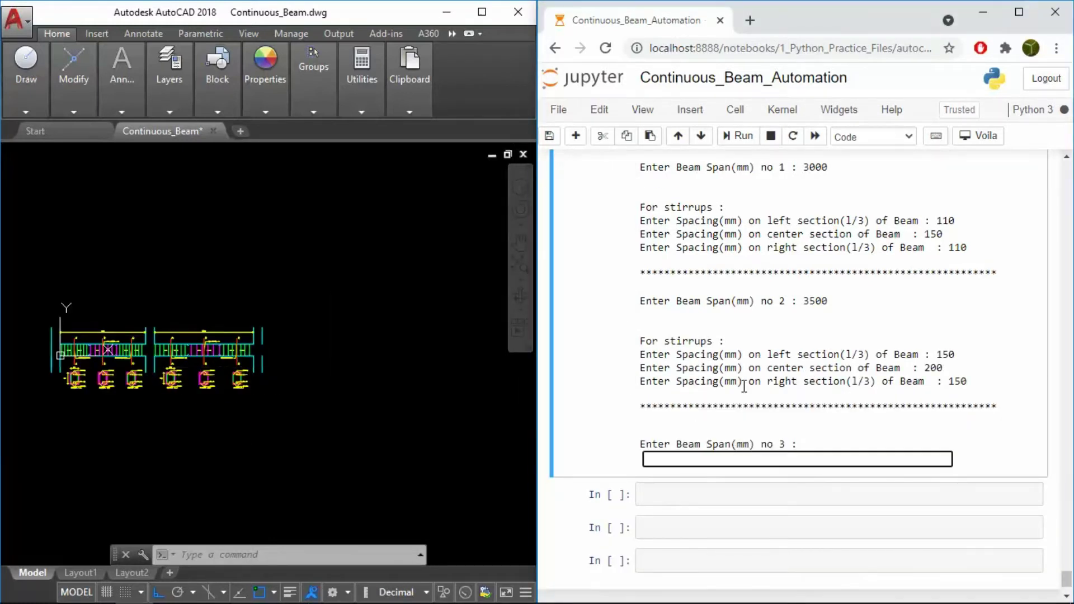
- Enter the third span as 3000 mm with stirrup spacings 110, 150 and 110
{"action": "scroll", "coordinate": [780, 341], "scroll_direction": "down", "scroll_amount": 1}
{"action": "type", "text": "3000"}
{"action": "key", "text": "Return"}
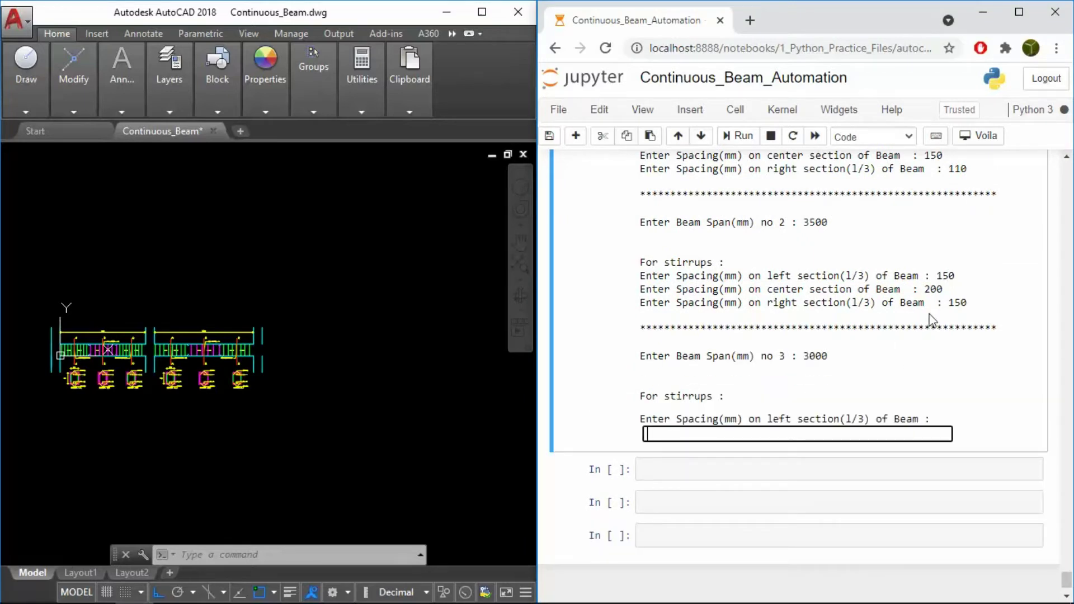
{"action": "type", "text": "110"}
{"action": "key", "text": "Return"}
{"action": "type", "text": "15"}
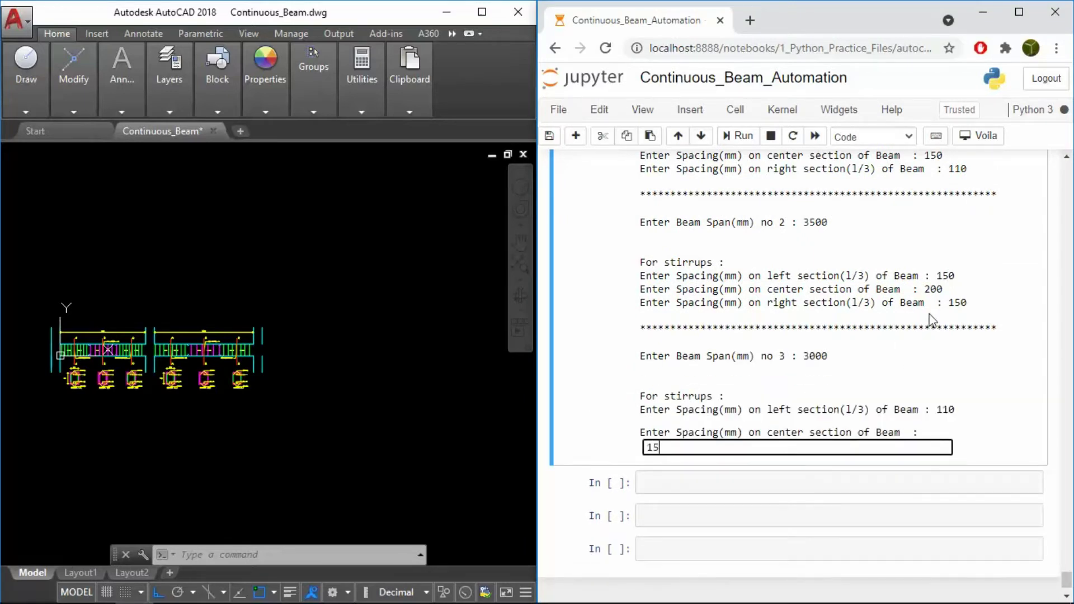
{"action": "type", "text": "0"}
{"action": "key", "text": "Return"}
{"action": "type", "text": "110"}
{"action": "key", "text": "Return"}
- Give storey 1 two spans and a 3300 mm starting shift
{"action": "scroll", "coordinate": [660, 428], "scroll_direction": "down", "scroll_amount": 1}
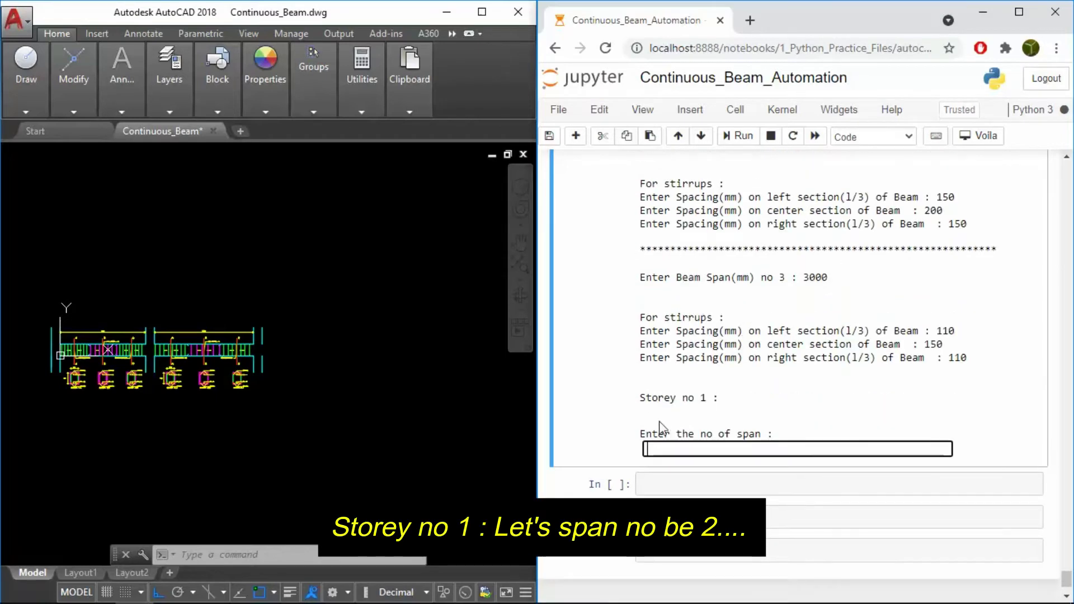
{"action": "scroll", "coordinate": [378, 402], "scroll_direction": "up", "scroll_amount": 2}
{"action": "scroll", "coordinate": [336, 381], "scroll_direction": "up", "scroll_amount": 2}
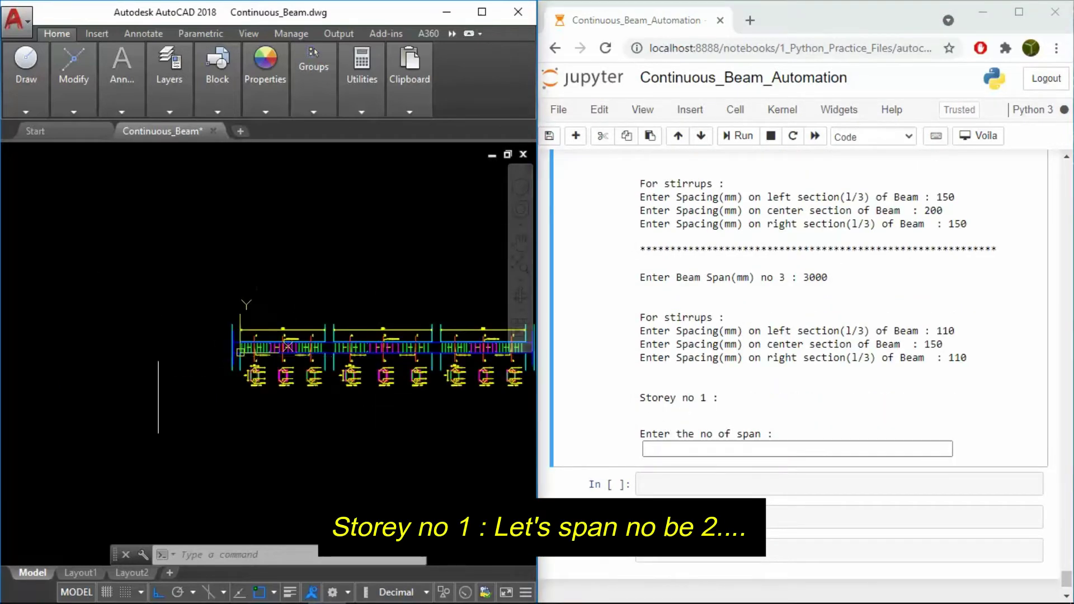
{"action": "scroll", "coordinate": [279, 352], "scroll_direction": "up", "scroll_amount": 2}
{"action": "scroll", "coordinate": [391, 438], "scroll_direction": "down", "scroll_amount": 4}
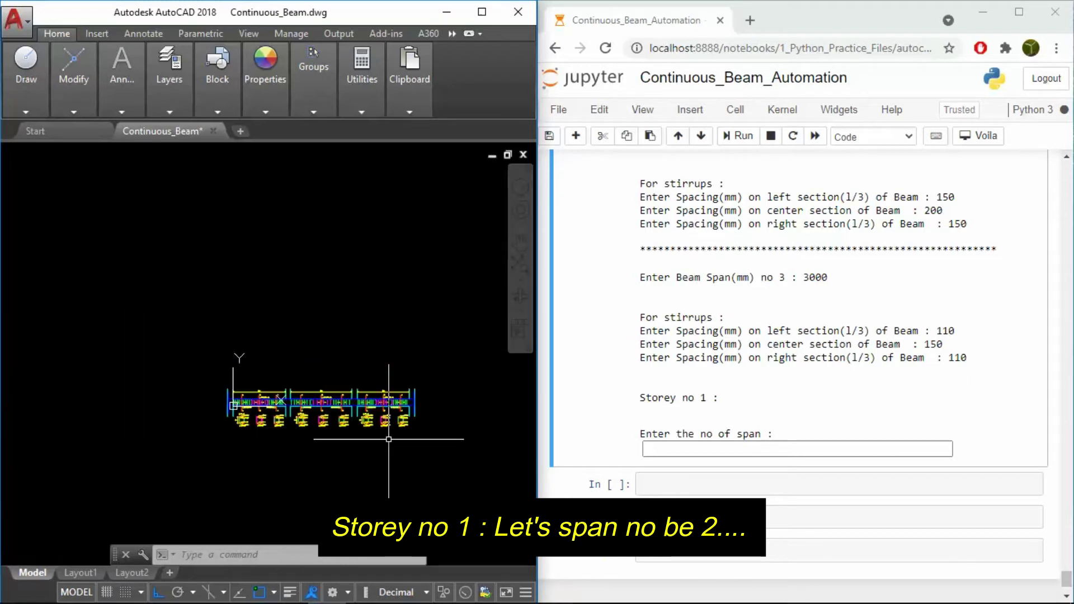
{"action": "left_click", "coordinate": [835, 416]}
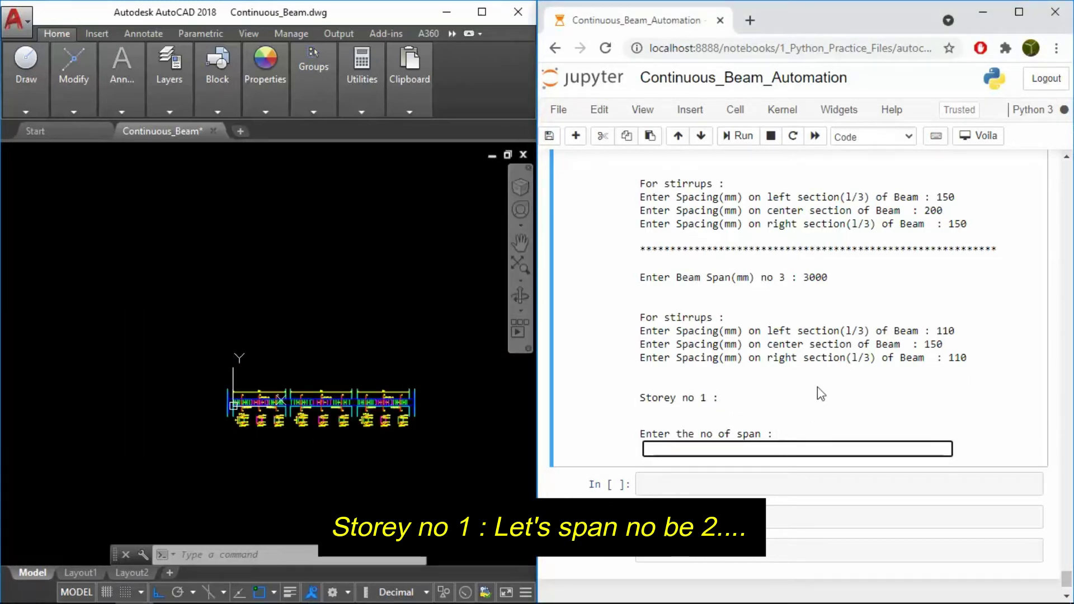
{"action": "type", "text": "2"}
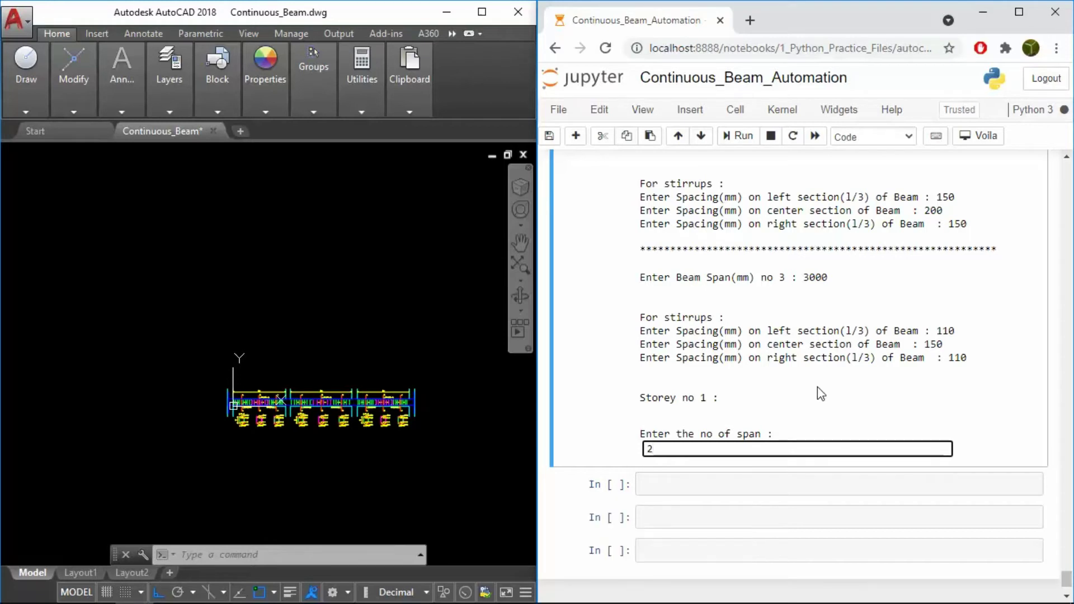
{"action": "key", "text": "Return"}
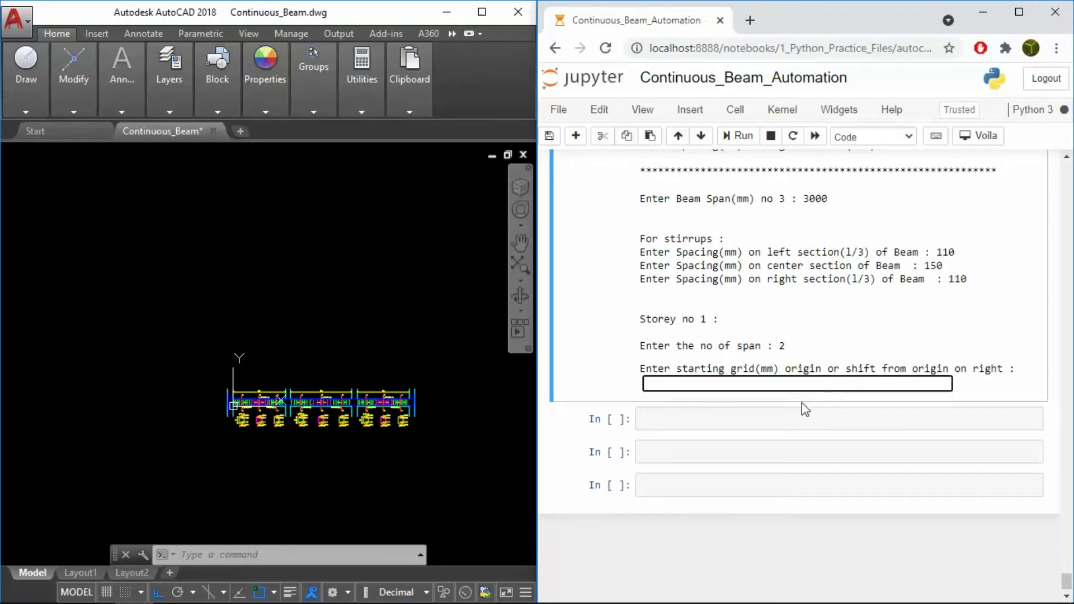
{"action": "left_click", "coordinate": [804, 418]}
{"action": "type", "text": "span_1+column_width"}
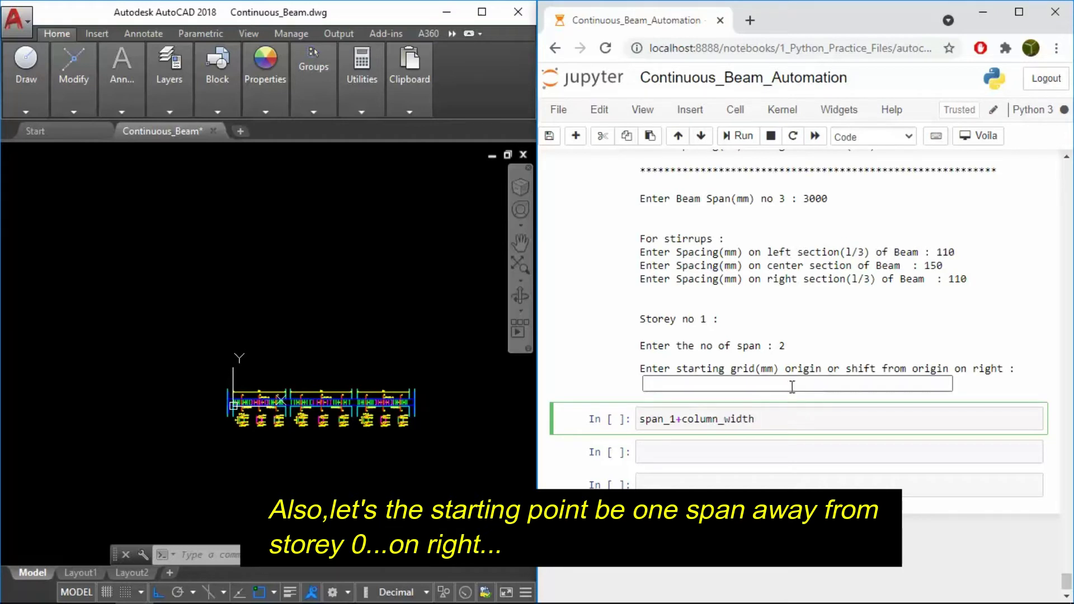
{"action": "left_click", "coordinate": [792, 386]}
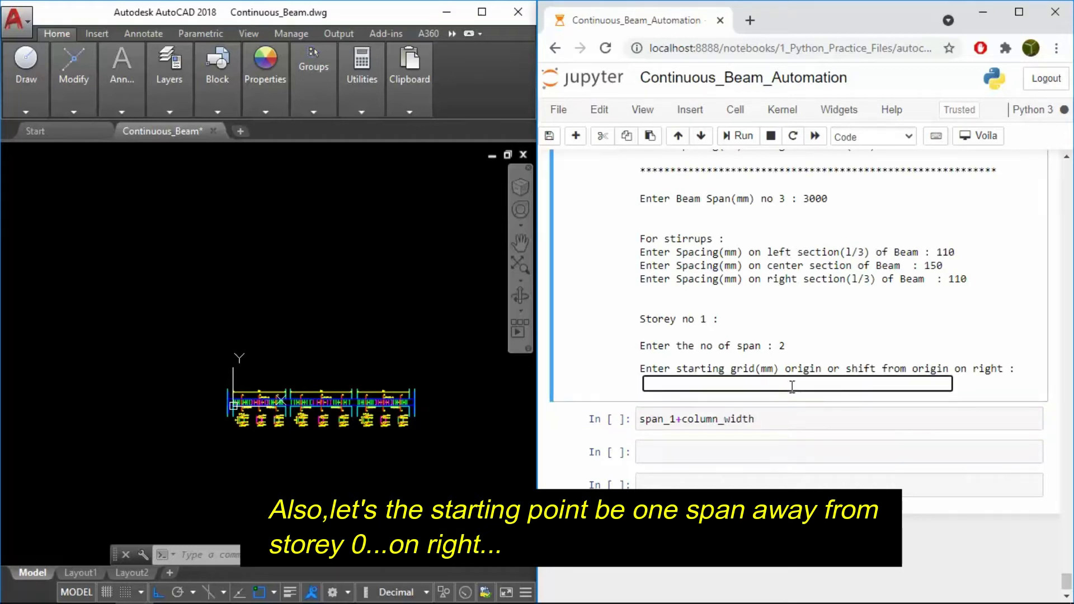
{"action": "left_click", "coordinate": [795, 417]}
{"action": "type", "text": "=3000+300"}
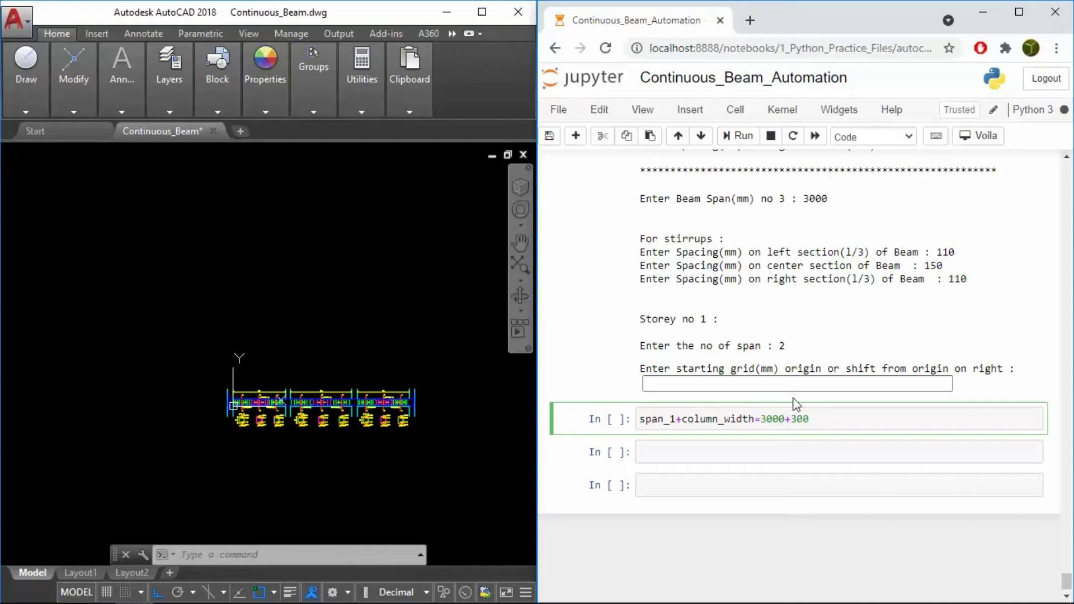
{"action": "left_click", "coordinate": [795, 385]}
{"action": "type", "text": "3300"}
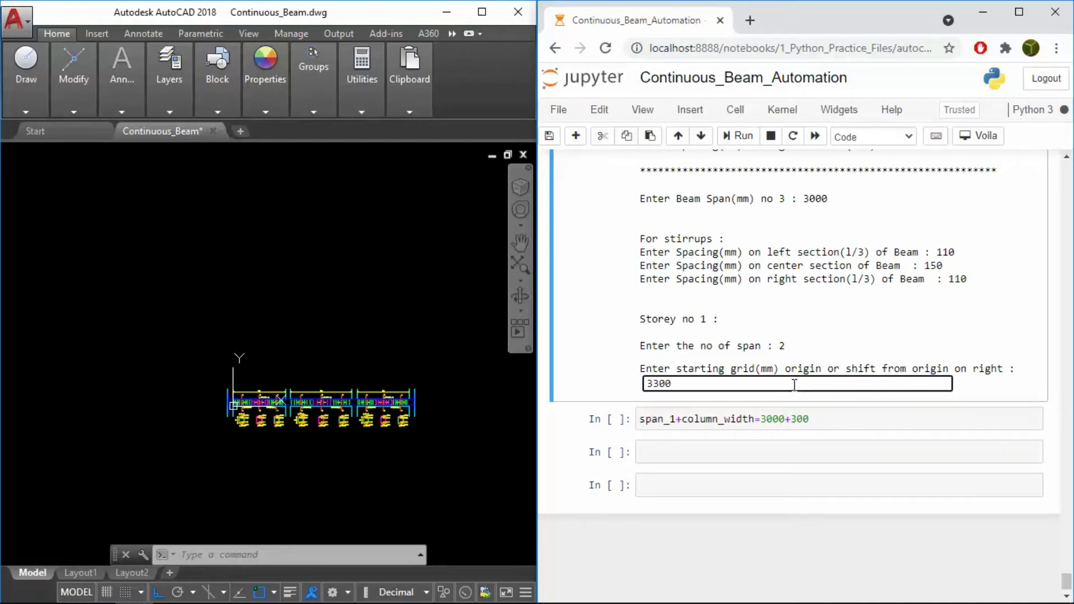
{"action": "key", "text": "Return"}
- Define the first span as 3500 mm with 150/200/150 stirrup spacings
{"action": "scroll", "coordinate": [727, 369], "scroll_direction": "down", "scroll_amount": 2}
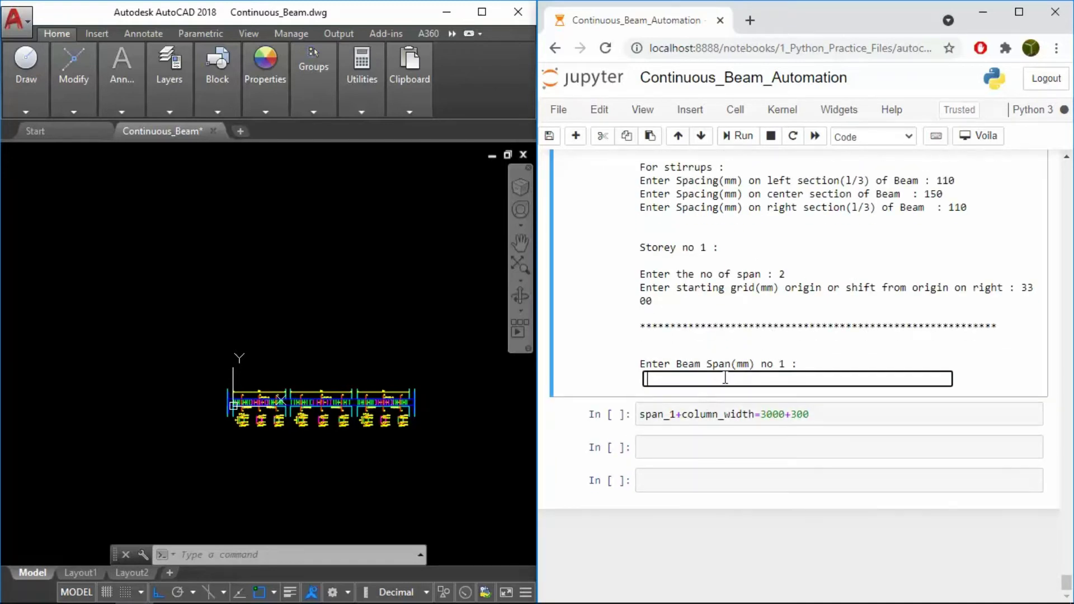
{"action": "scroll", "coordinate": [725, 378], "scroll_direction": "up", "scroll_amount": 3}
{"action": "scroll", "coordinate": [727, 374], "scroll_direction": "up", "scroll_amount": 2}
{"action": "scroll", "coordinate": [728, 372], "scroll_direction": "up", "scroll_amount": 1}
{"action": "scroll", "coordinate": [731, 369], "scroll_direction": "down", "scroll_amount": 2}
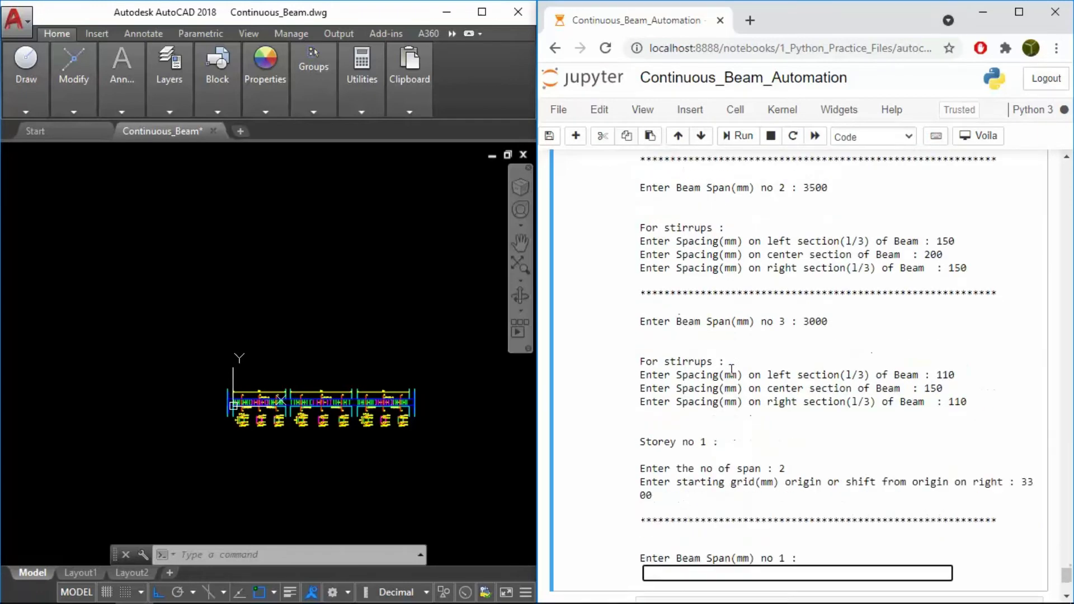
{"action": "scroll", "coordinate": [731, 369], "scroll_direction": "down", "scroll_amount": 3}
{"action": "type", "text": "500"}
{"action": "key", "text": "Return"}
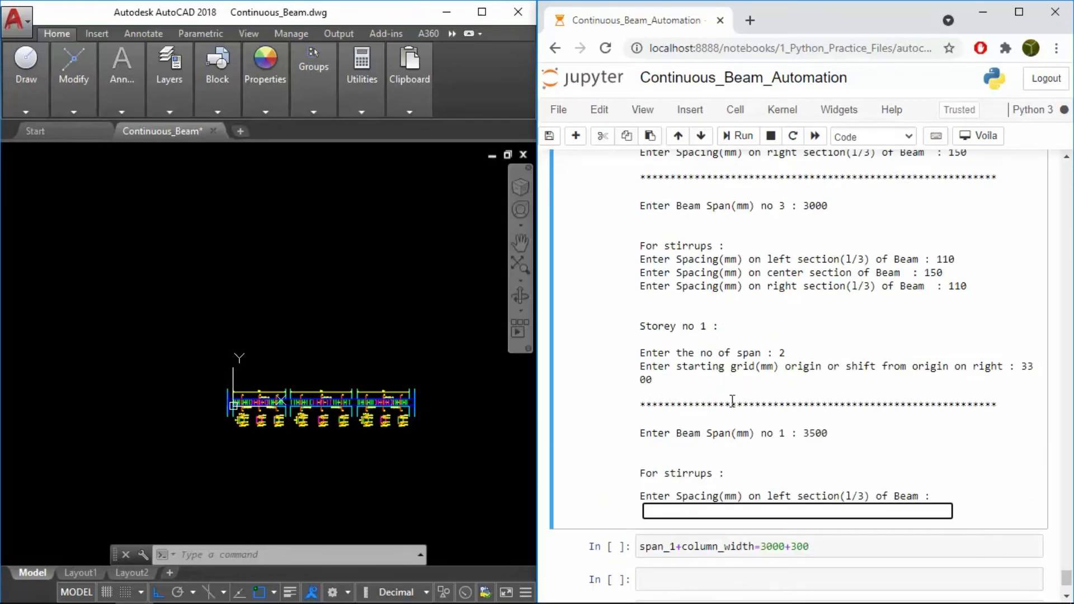
{"action": "scroll", "coordinate": [731, 420], "scroll_direction": "down", "scroll_amount": 2}
{"action": "key", "text": "Return"}
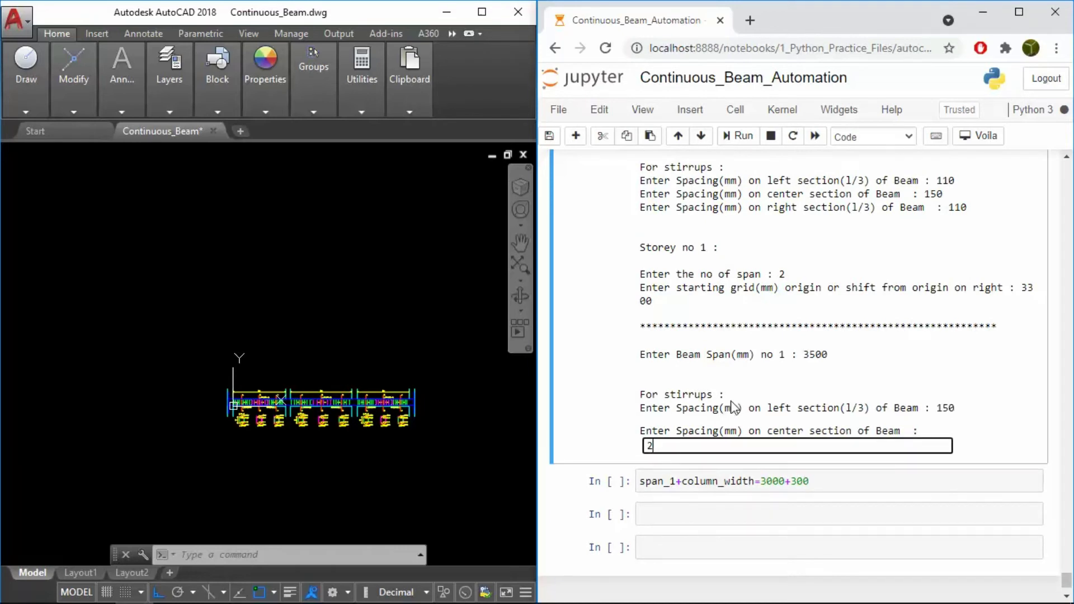
{"action": "type", "text": "200"}
{"action": "key", "text": "Return"}
{"action": "type", "text": "150"}
{"action": "key", "text": "Return"}
- Define the second span as 3000 mm with 110/150/110 stirrup spacings
{"action": "scroll", "coordinate": [732, 401], "scroll_direction": "down", "scroll_amount": 2}
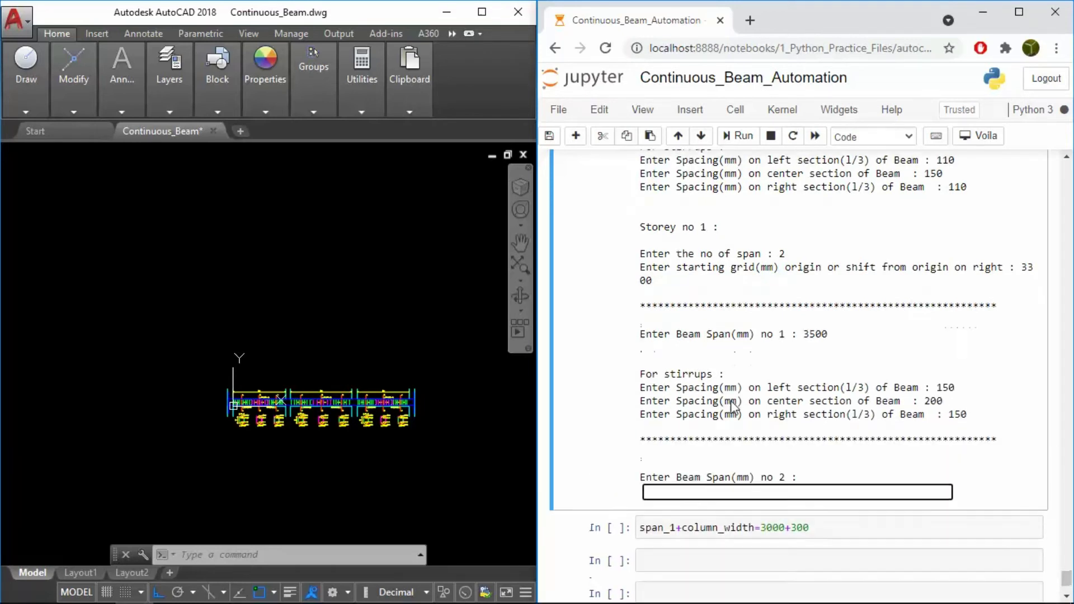
{"action": "type", "text": "3000"}
{"action": "key", "text": "Return"}
{"action": "type", "text": "11"}
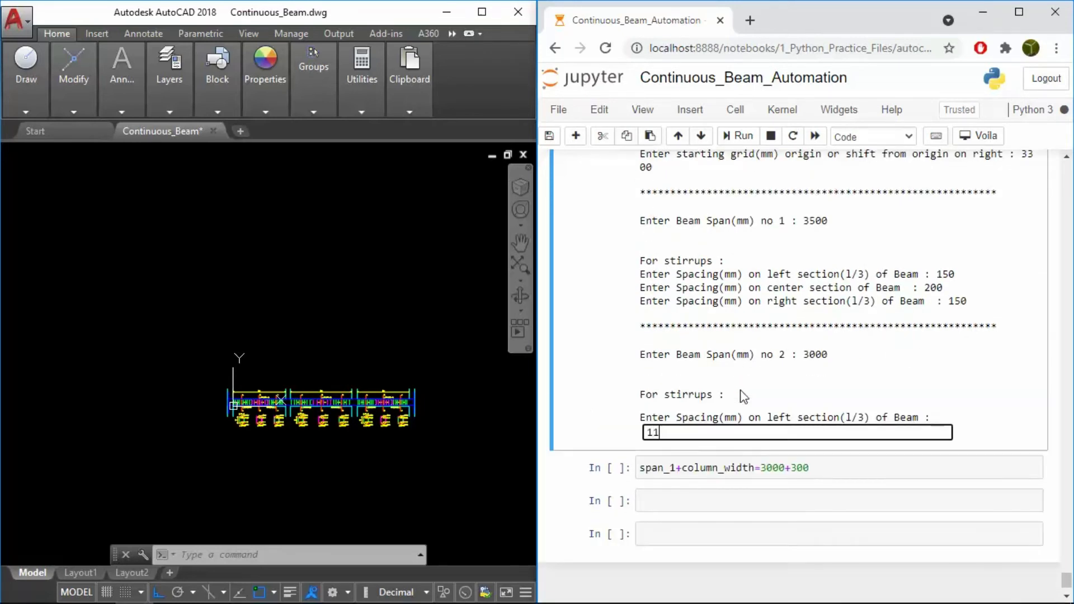
{"action": "type", "text": "0"}
{"action": "key", "text": "Return"}
{"action": "type", "text": "150"}
{"action": "key", "text": "Return"}
{"action": "type", "text": "0"}
{"action": "key", "text": "Return"}
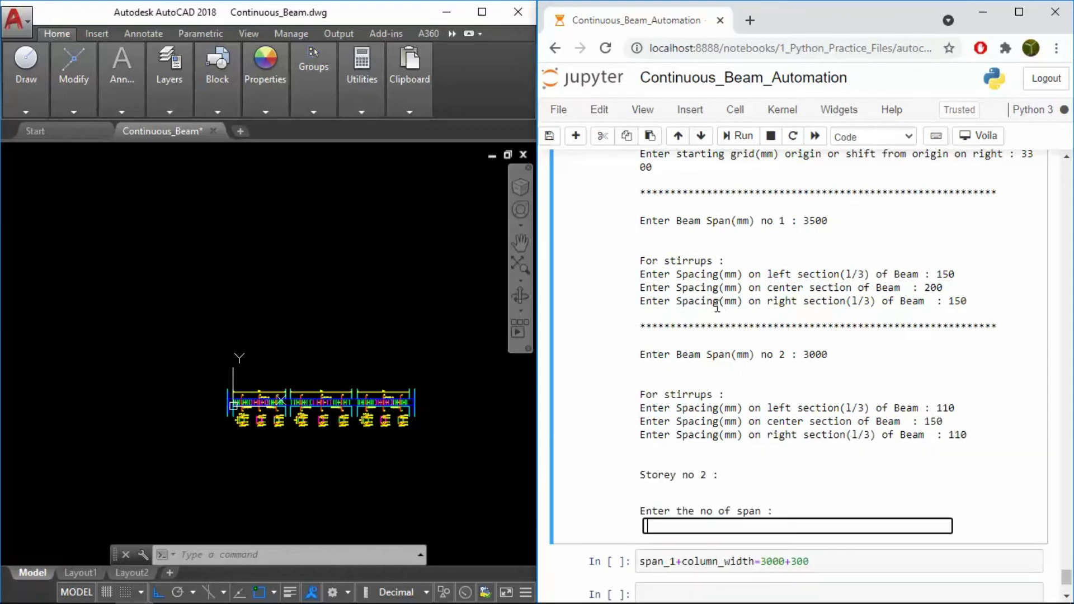
- Give storey 2 one span and a 7100 mm starting shift, worked out as a scratch sum
{"action": "scroll", "coordinate": [671, 430], "scroll_direction": "down", "scroll_amount": 1}
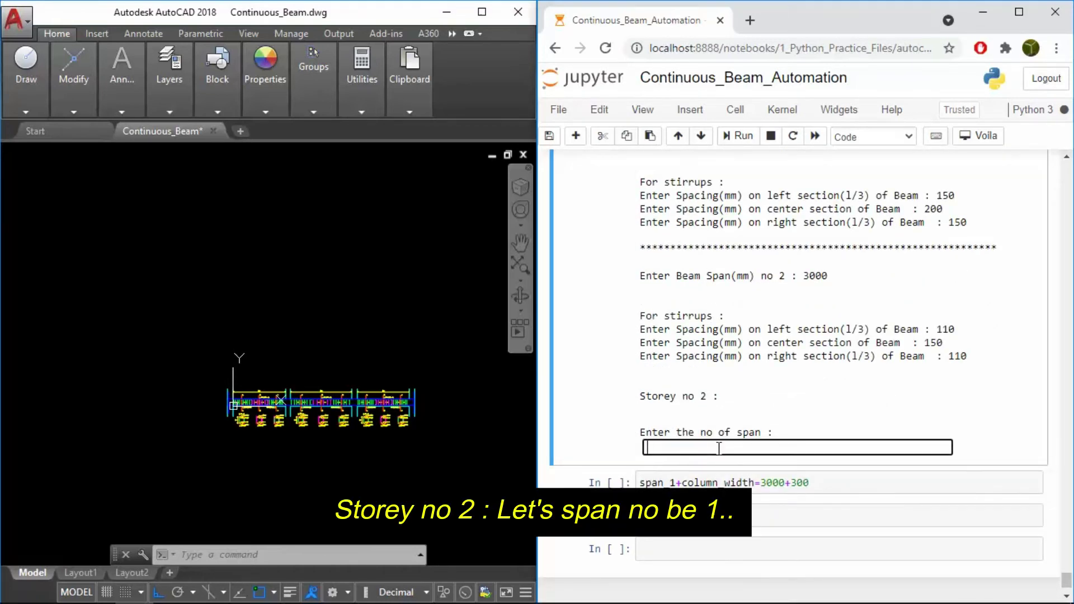
{"action": "scroll", "coordinate": [718, 448], "scroll_direction": "down", "scroll_amount": 1}
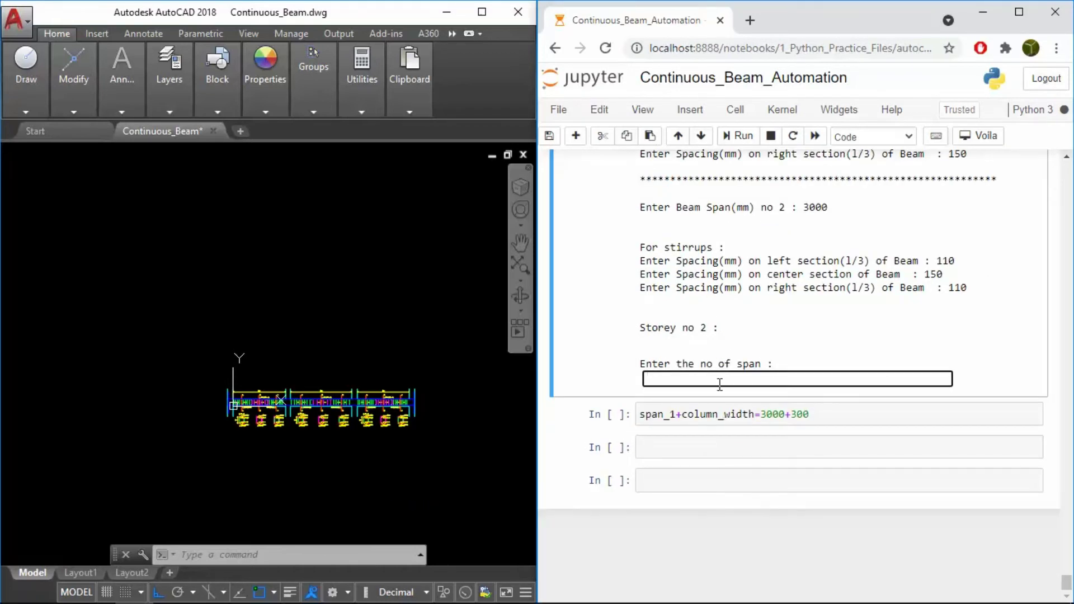
{"action": "type", "text": "1"}
{"action": "key", "text": "Return"}
{"action": "left_click", "coordinate": [755, 427]}
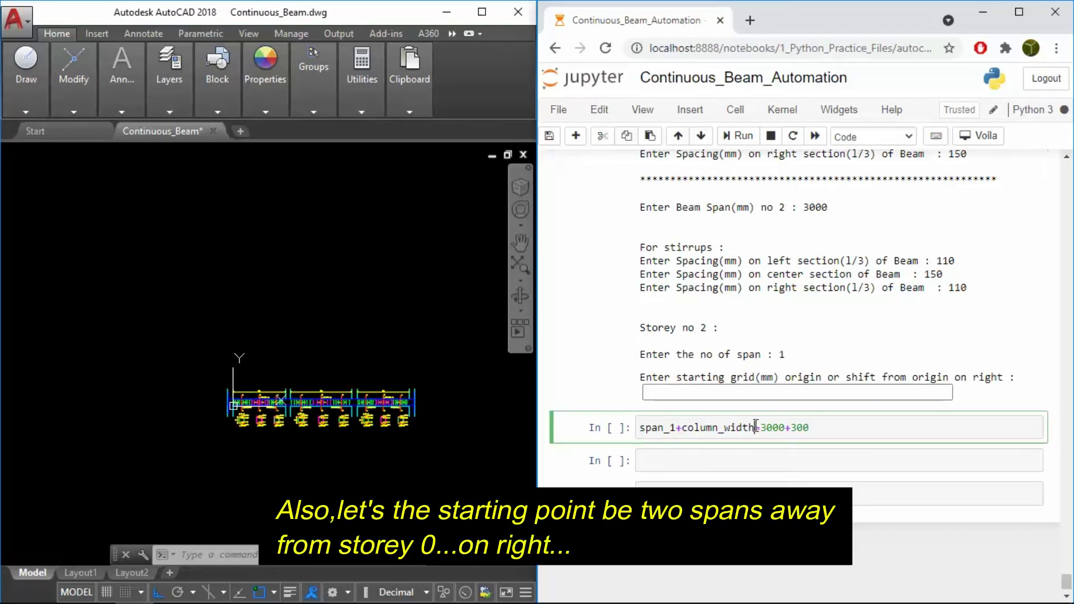
{"action": "type", "text": "+span_2"}
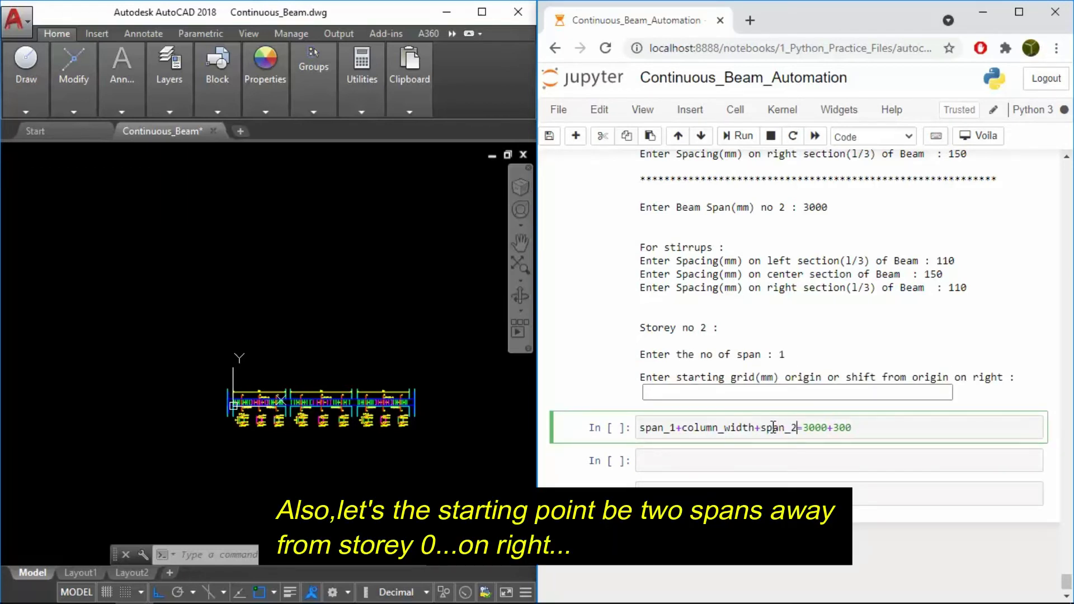
{"action": "type", "text": "+column"}
{"action": "type", "text": "_width"}
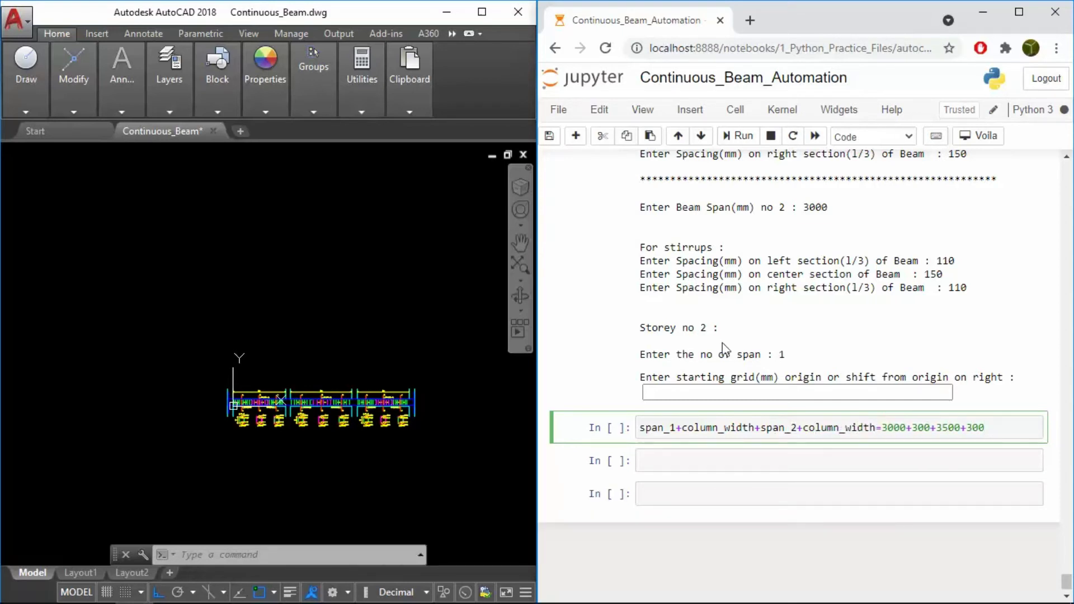
{"action": "left_click", "coordinate": [733, 391]}
{"action": "type", "text": "7100"}
{"action": "key", "text": "Return"}
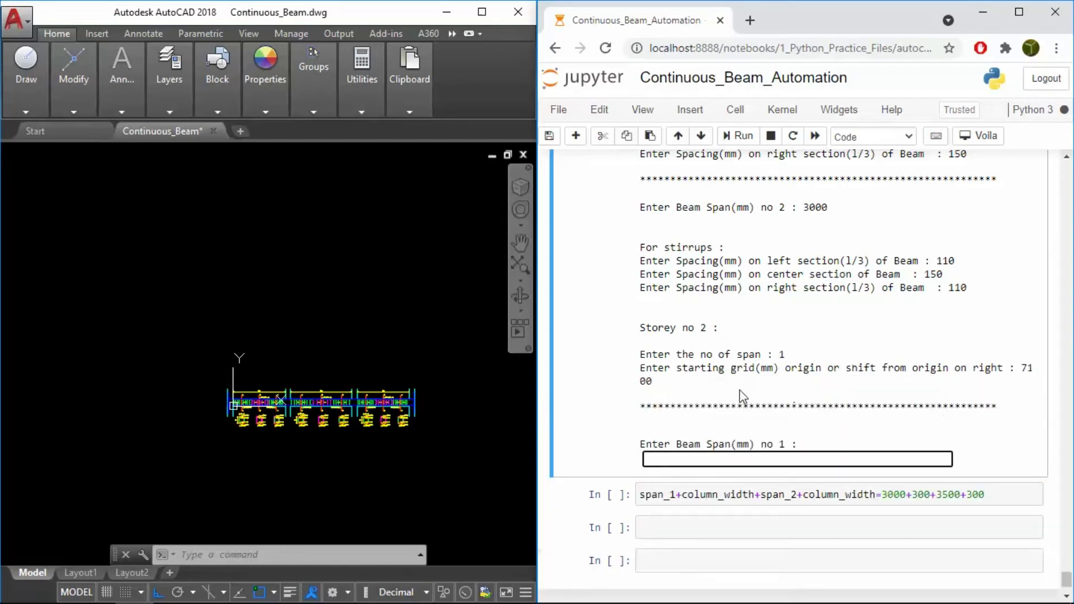
- Enter the 3000 mm span with 110/150/110 stirrups to generate the drawing
{"action": "scroll", "coordinate": [727, 398], "scroll_direction": "down", "scroll_amount": 2}
{"action": "type", "text": "00"}
{"action": "key", "text": "Return"}
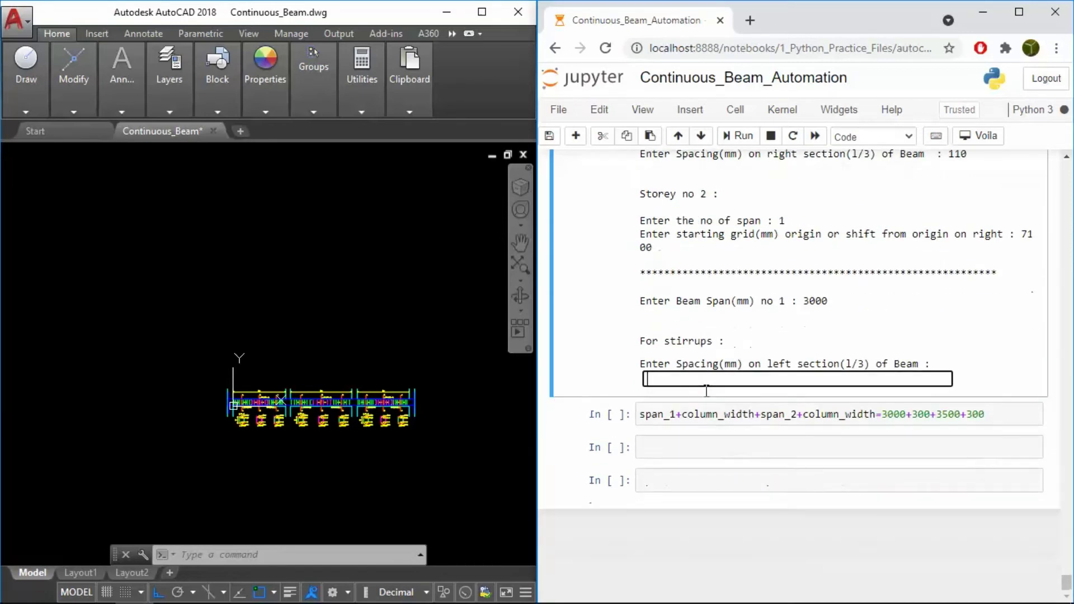
{"action": "type", "text": "110"}
{"action": "key", "text": "Return"}
{"action": "type", "text": "150"}
{"action": "key", "text": "Return"}
{"action": "type", "text": "110"}
{"action": "key", "text": "Return"}
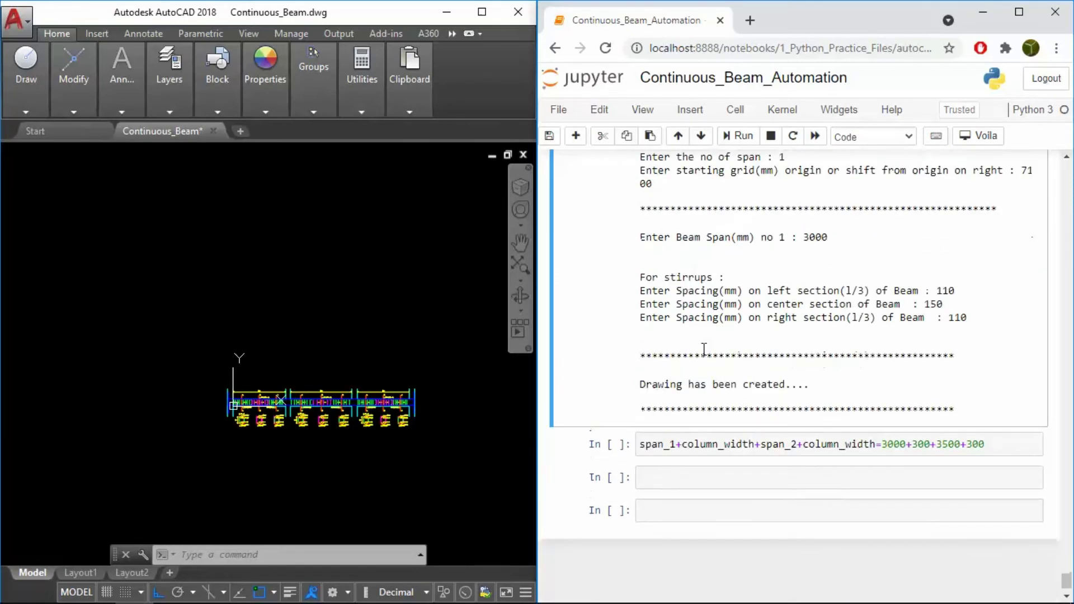
- Pan to the upper storey beams and maximize the AutoCAD window
{"action": "scroll", "coordinate": [307, 336], "scroll_direction": "up", "scroll_amount": 3}
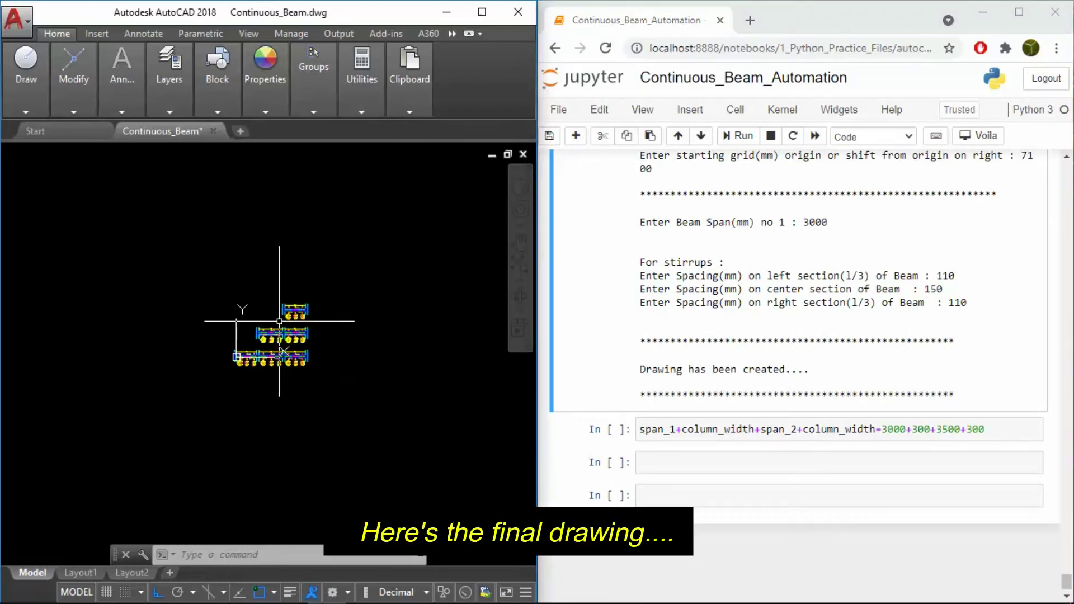
{"action": "scroll", "coordinate": [307, 336], "scroll_direction": "up", "scroll_amount": 3}
{"action": "middle_click_drag", "start_coordinate": [182, 298], "coordinate": [197, 161]}
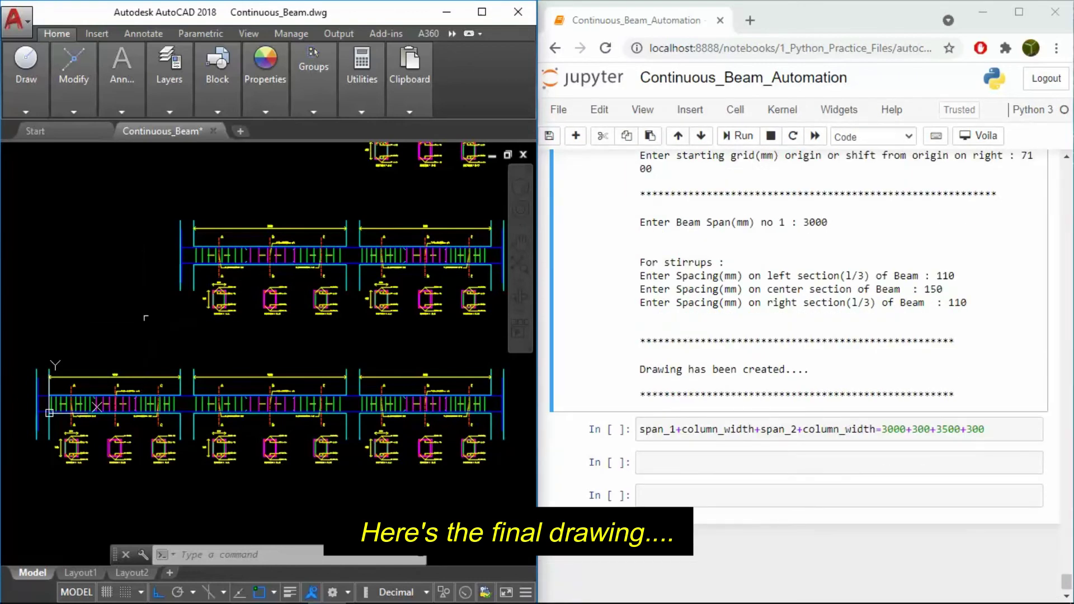
{"action": "left_click", "coordinate": [138, 321]}
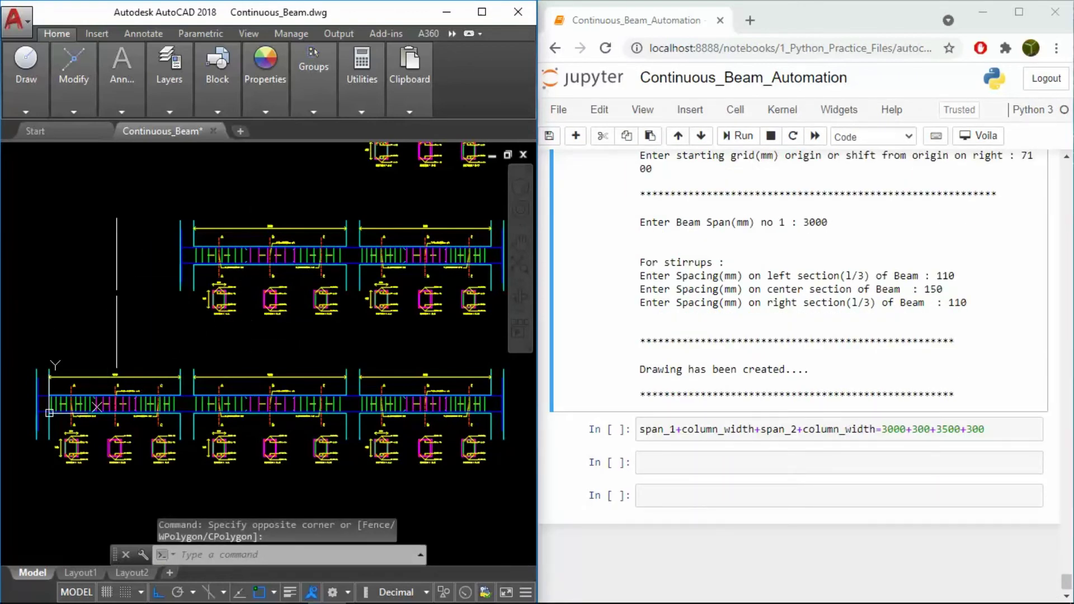
{"action": "scroll", "coordinate": [168, 296], "scroll_direction": "down", "scroll_amount": 2}
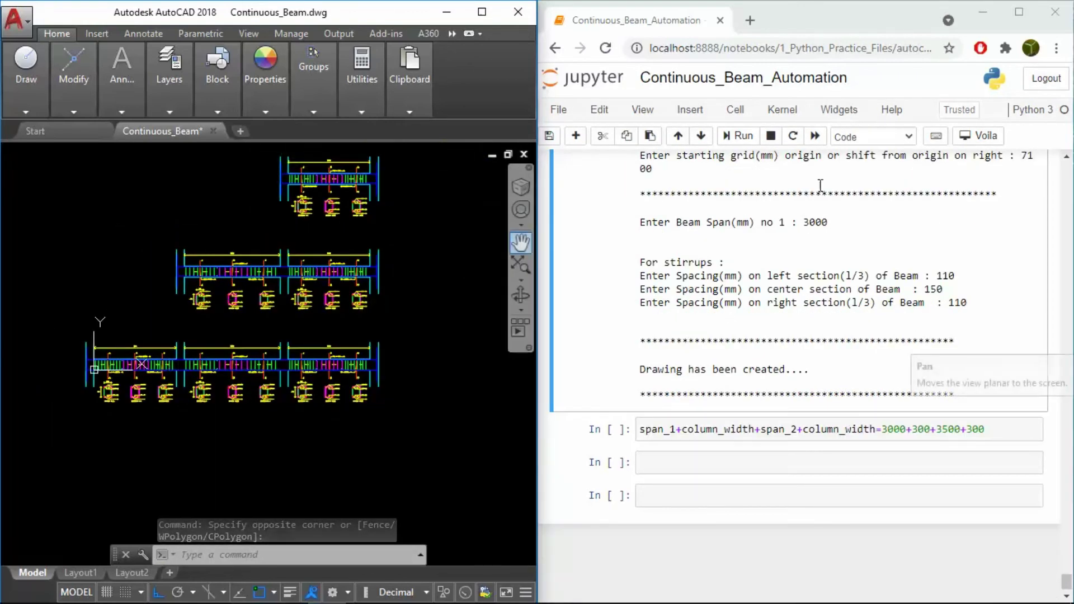
{"action": "left_click", "coordinate": [482, 12]}
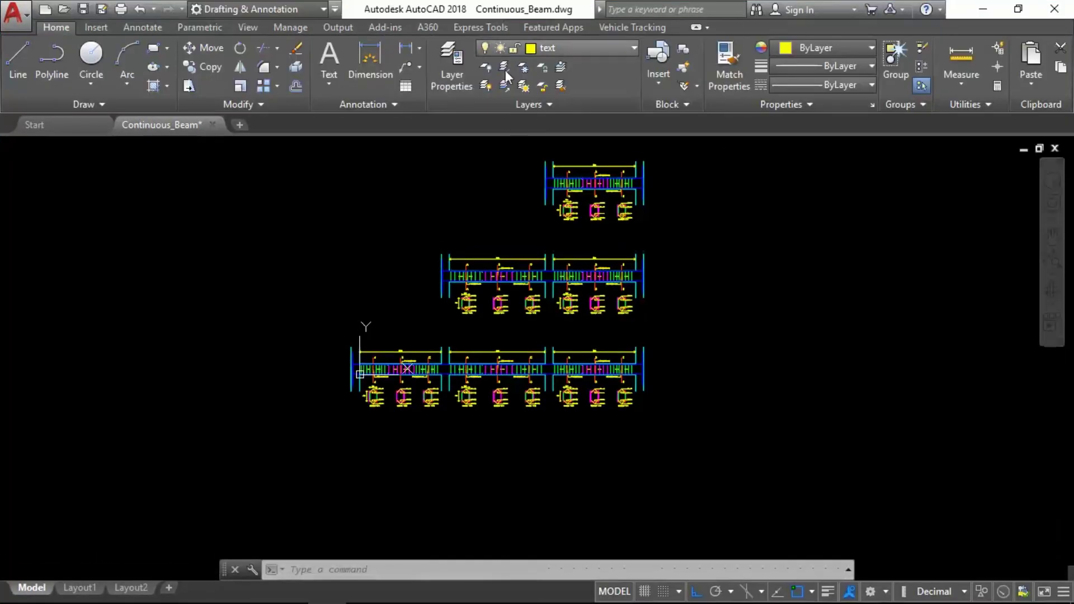
- Zoom onto the 3000 mm span with its 110/150 mm stirrups and 300×400 sections
{"action": "scroll", "coordinate": [609, 249], "scroll_direction": "down", "scroll_amount": 2}
{"action": "scroll", "coordinate": [609, 248], "scroll_direction": "up", "scroll_amount": 2}
{"action": "scroll", "coordinate": [609, 249], "scroll_direction": "up", "scroll_amount": 3}
{"action": "scroll", "coordinate": [570, 240], "scroll_direction": "up", "scroll_amount": 3}
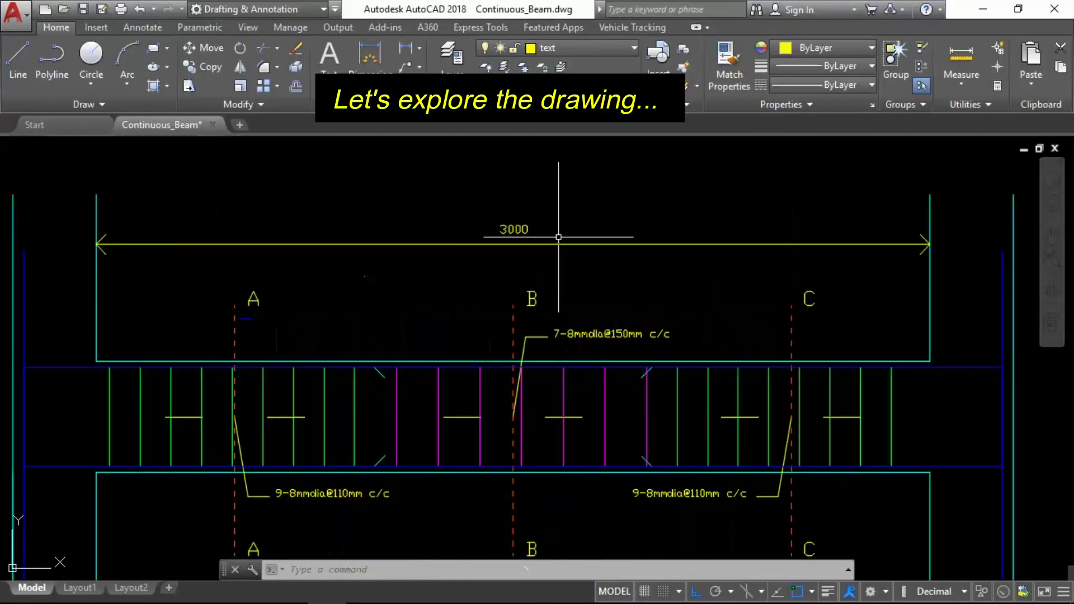
{"action": "scroll", "coordinate": [558, 233], "scroll_direction": "up", "scroll_amount": 3}
{"action": "scroll", "coordinate": [540, 233], "scroll_direction": "down", "scroll_amount": 2}
{"action": "scroll", "coordinate": [542, 230], "scroll_direction": "down", "scroll_amount": 4}
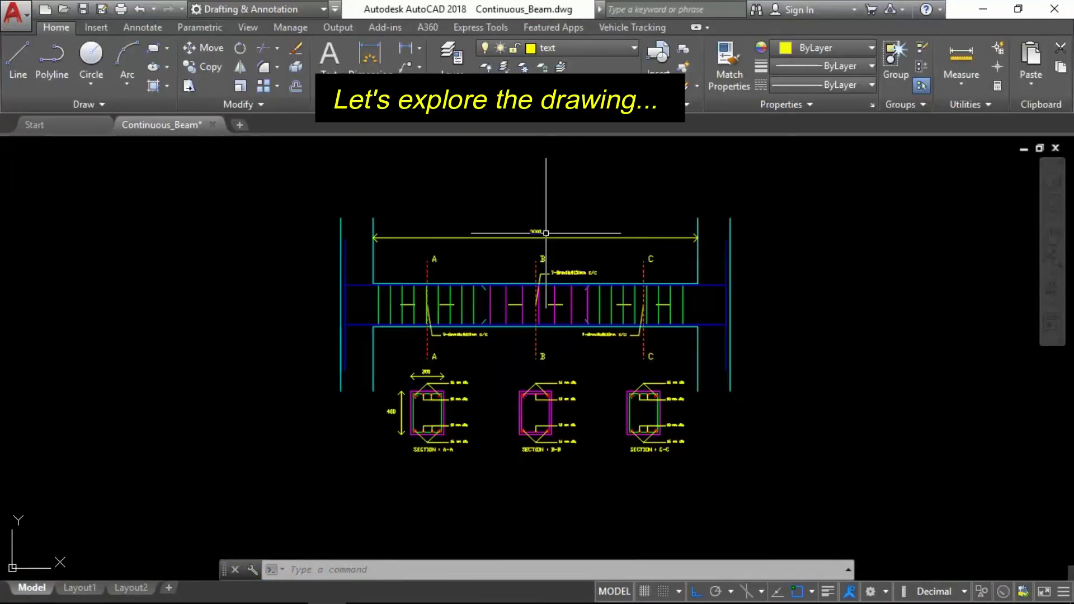
{"action": "scroll", "coordinate": [544, 235], "scroll_direction": "up", "scroll_amount": 2}
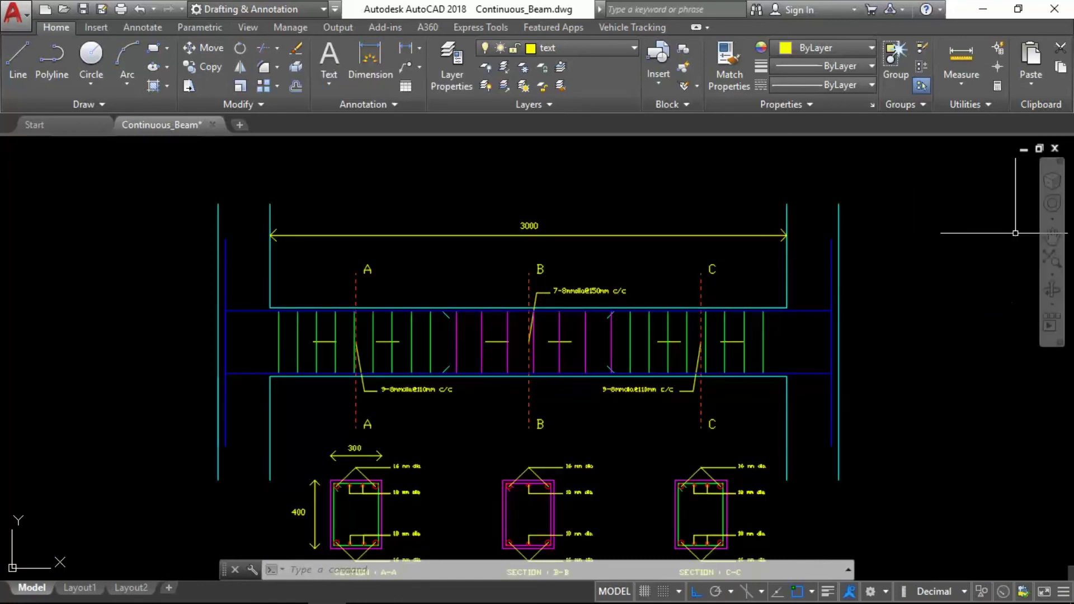
- Pan across the neighbouring span and its section labels
{"action": "left_click", "coordinate": [1051, 238]}
{"action": "left_click_drag", "start_coordinate": [510, 346], "coordinate": [510, 291]}
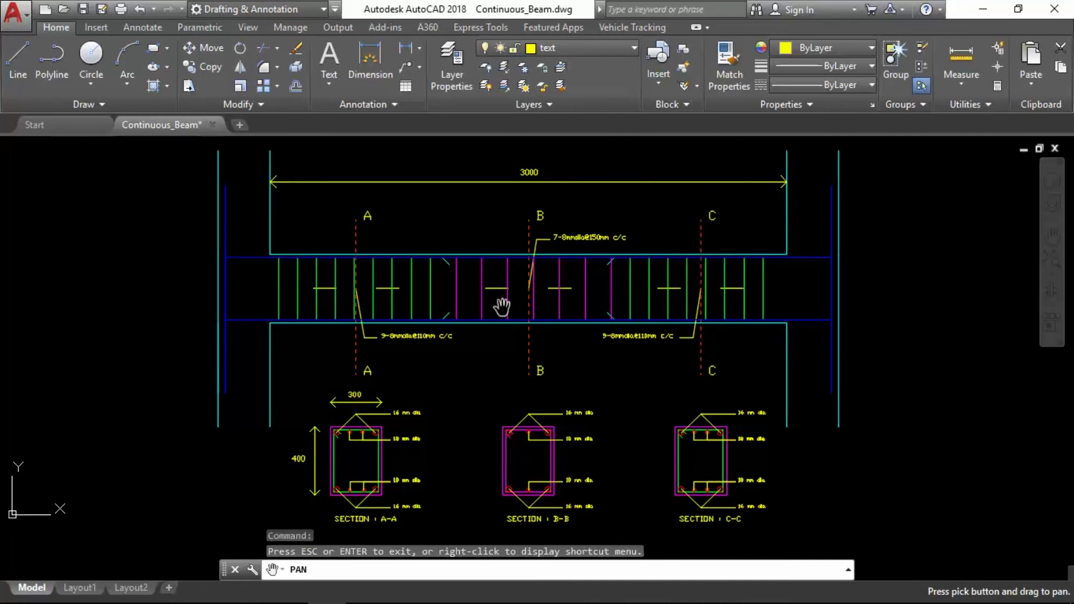
{"action": "mouse_move", "coordinate": [482, 476]}
{"action": "left_mouse_down"}
{"action": "mouse_move", "coordinate": [503, 354]}
{"action": "mouse_move", "coordinate": [552, 214]}
{"action": "left_mouse_up"}
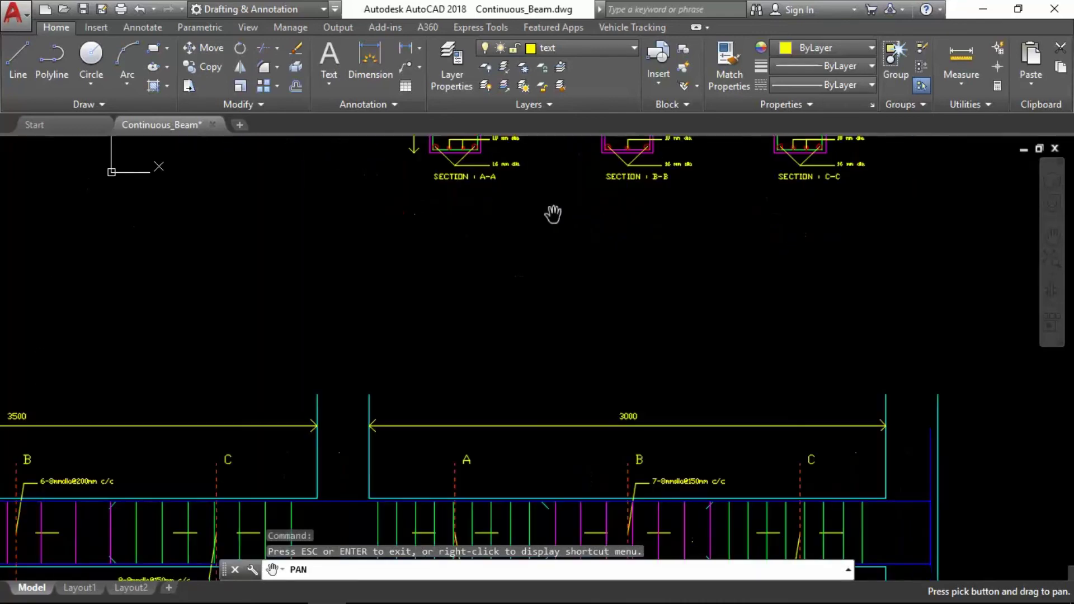
{"action": "left_click_drag", "start_coordinate": [418, 415], "coordinate": [550, 293]}
{"action": "left_click_drag", "start_coordinate": [451, 380], "coordinate": [541, 337]}
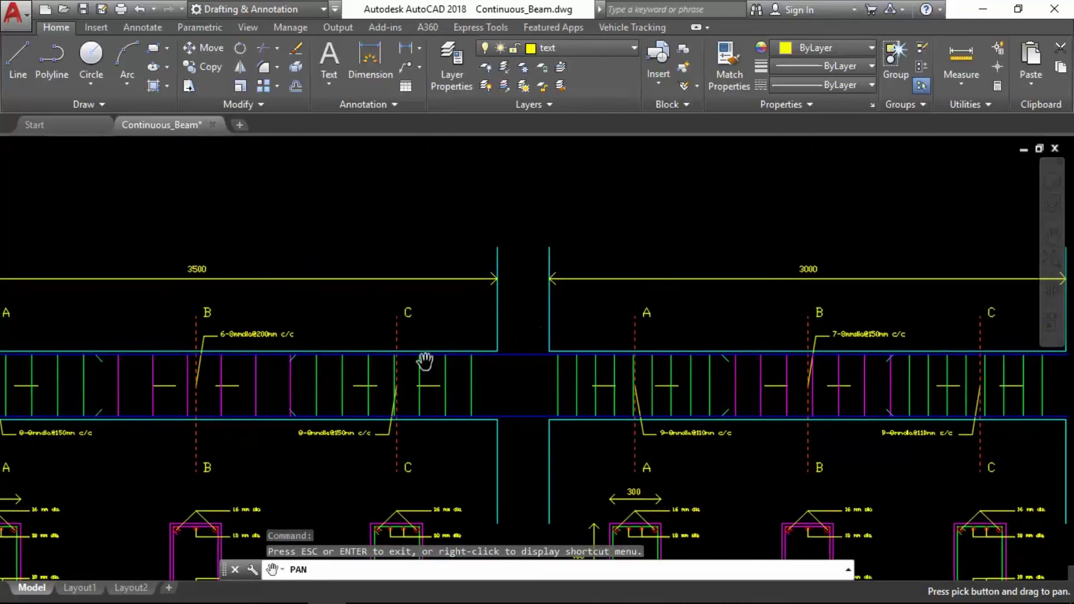
{"action": "left_click_drag", "start_coordinate": [424, 361], "coordinate": [427, 313]}
{"action": "left_click_drag", "start_coordinate": [496, 412], "coordinate": [492, 360]}
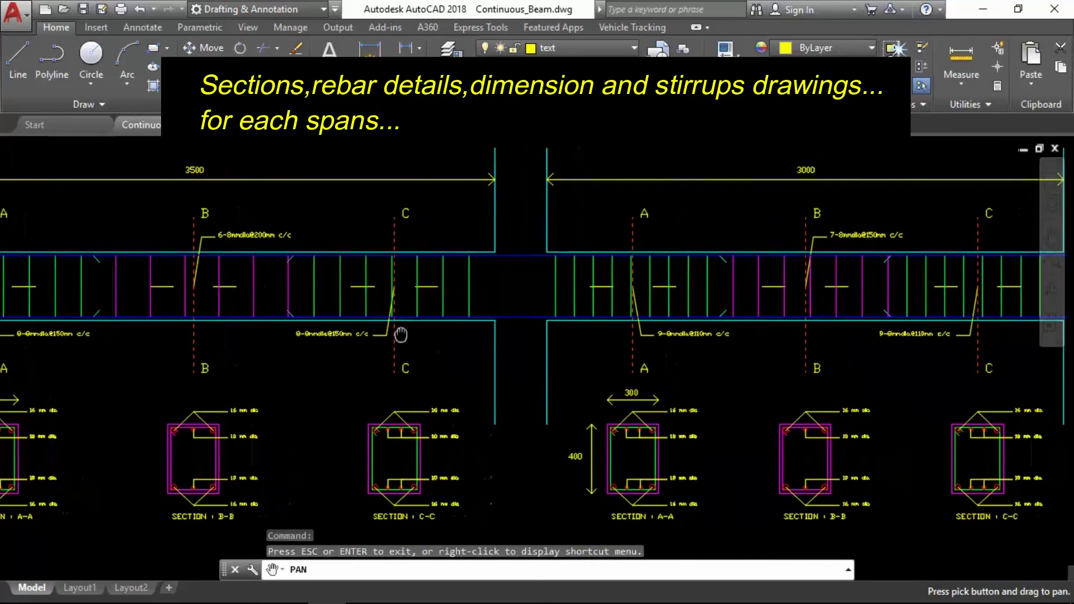
{"action": "left_click_drag", "start_coordinate": [400, 335], "coordinate": [397, 335]}
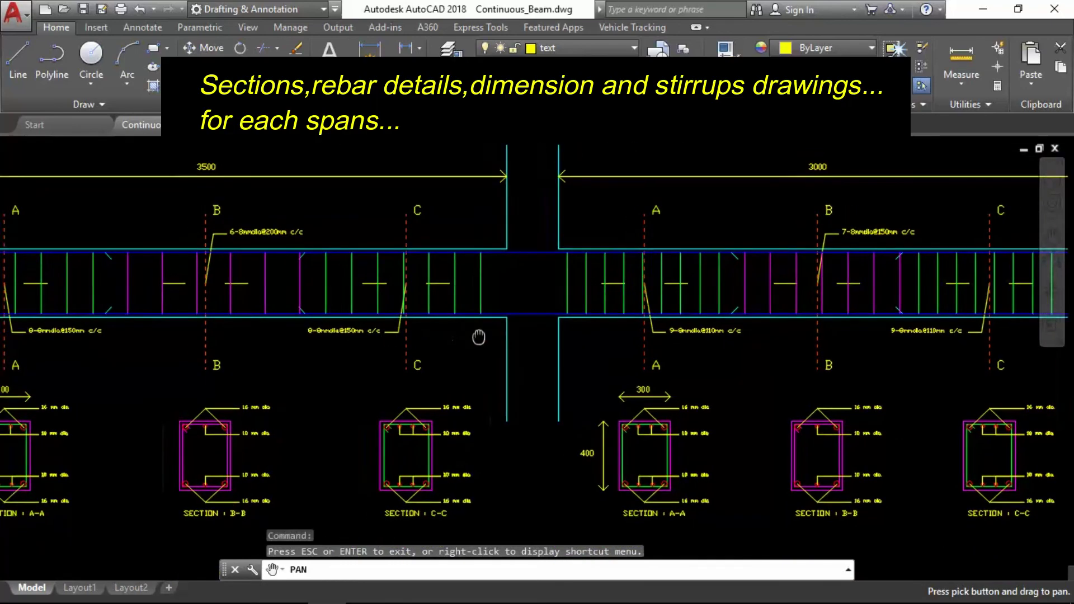
- Pan to the 3500 mm span, then zoom out to all three storeys
{"action": "mouse_move", "coordinate": [128, 506]}
{"action": "left_mouse_down"}
{"action": "mouse_move", "coordinate": [357, 444]}
{"action": "mouse_move", "coordinate": [358, 277]}
{"action": "left_mouse_up"}
{"action": "mouse_move", "coordinate": [364, 462]}
{"action": "left_mouse_down"}
{"action": "mouse_move", "coordinate": [422, 350]}
{"action": "mouse_move", "coordinate": [457, 400]}
{"action": "mouse_move", "coordinate": [607, 378]}
{"action": "left_mouse_up"}
{"action": "scroll", "coordinate": [579, 378], "scroll_direction": "down", "scroll_amount": 3}
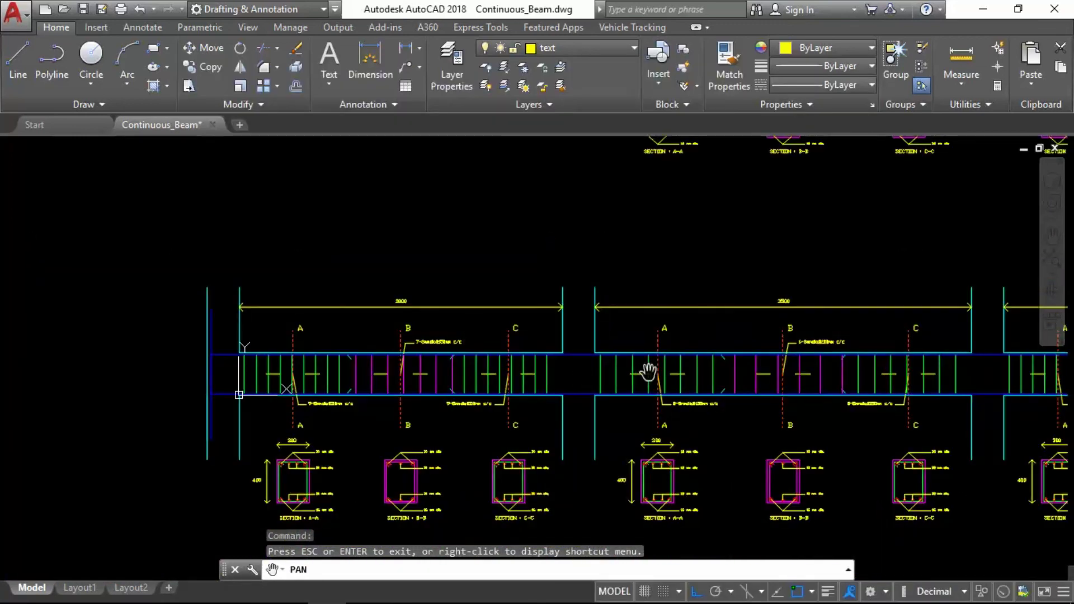
{"action": "scroll", "coordinate": [647, 372], "scroll_direction": "down", "scroll_amount": 1}
{"action": "scroll", "coordinate": [503, 364], "scroll_direction": "down", "scroll_amount": 4}
{"action": "scroll", "coordinate": [149, 319], "scroll_direction": "up", "scroll_amount": 2}
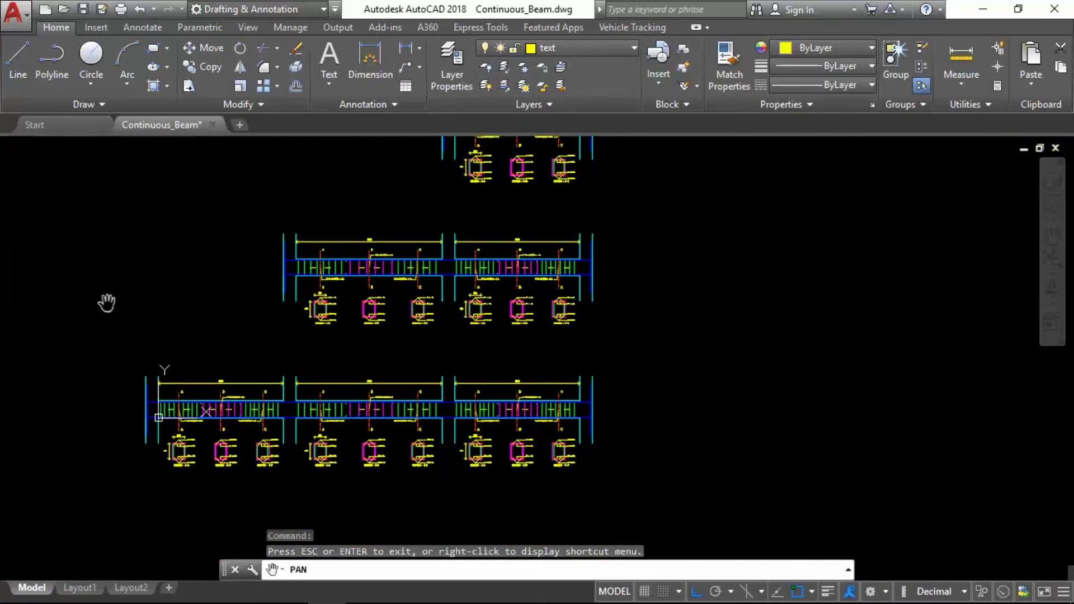
- Dimension the 3300 mm shift from the storey 0 beam start to storey 1's start
{"action": "key", "text": "Escape"}
{"action": "type", "text": "d"}
{"action": "key", "text": "Escape"}
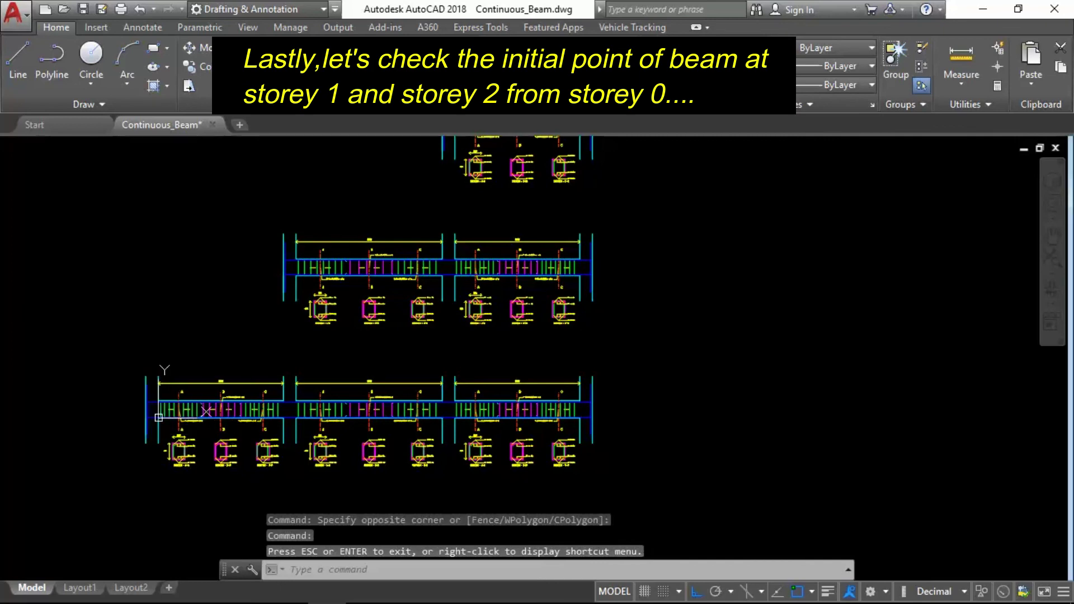
{"action": "type", "text": "dli"}
{"action": "key", "text": "Return"}
{"action": "scroll", "coordinate": [159, 418], "scroll_direction": "up", "scroll_amount": 3}
{"action": "scroll", "coordinate": [168, 391], "scroll_direction": "up", "scroll_amount": 2}
{"action": "scroll", "coordinate": [171, 428], "scroll_direction": "down", "scroll_amount": 1}
{"action": "left_click", "coordinate": [171, 429]}
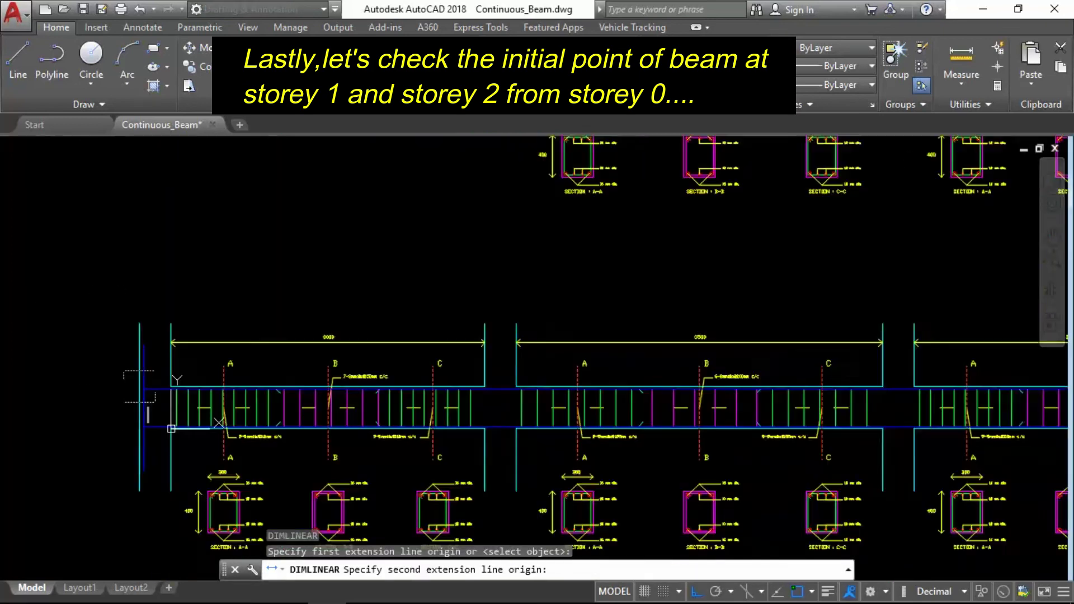
{"action": "scroll", "coordinate": [148, 415], "scroll_direction": "down", "scroll_amount": 2}
{"action": "scroll", "coordinate": [139, 269], "scroll_direction": "down", "scroll_amount": 2}
{"action": "scroll", "coordinate": [279, 246], "scroll_direction": "up", "scroll_amount": 4}
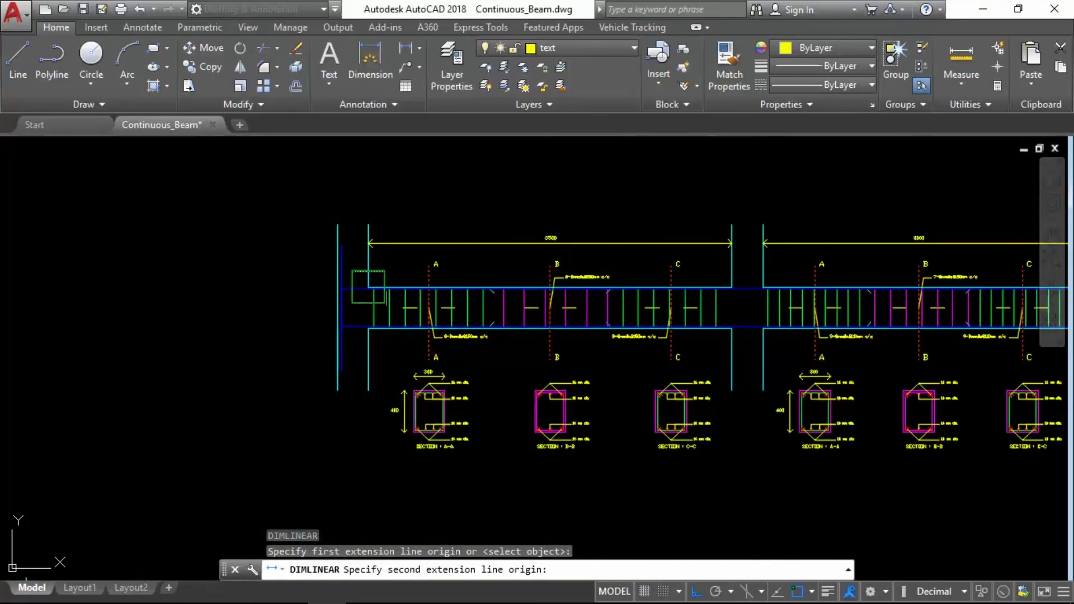
{"action": "left_click", "coordinate": [368, 286]}
{"action": "scroll", "coordinate": [249, 232], "scroll_direction": "down", "scroll_amount": 3}
{"action": "scroll", "coordinate": [249, 233], "scroll_direction": "up", "scroll_amount": 3}
{"action": "left_click", "coordinate": [260, 205]}
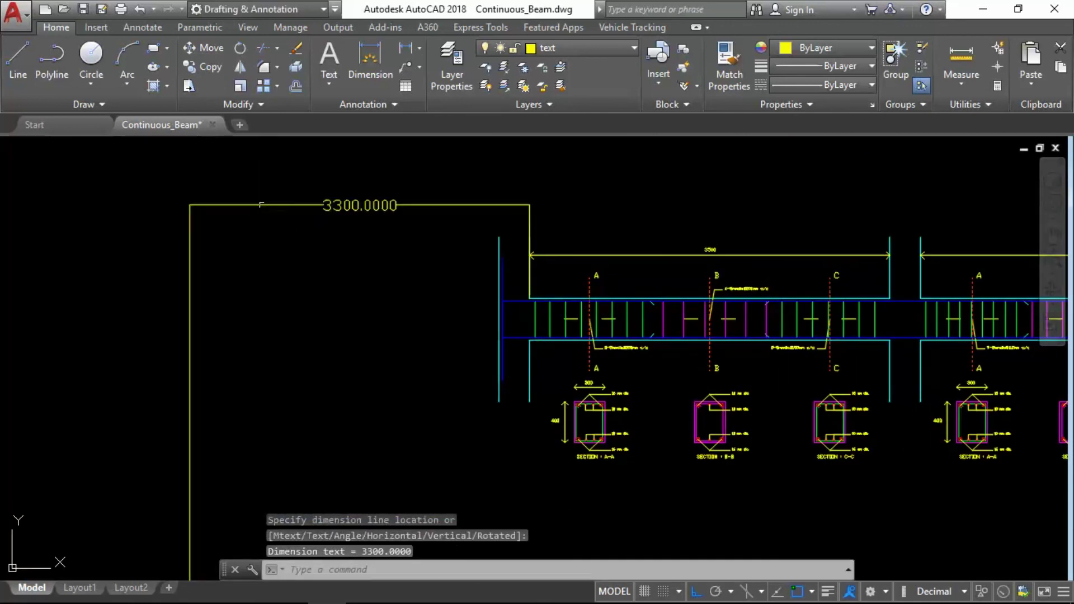
{"action": "scroll", "coordinate": [291, 235], "scroll_direction": "down", "scroll_amount": 4}
{"action": "scroll", "coordinate": [313, 269], "scroll_direction": "up", "scroll_amount": 2}
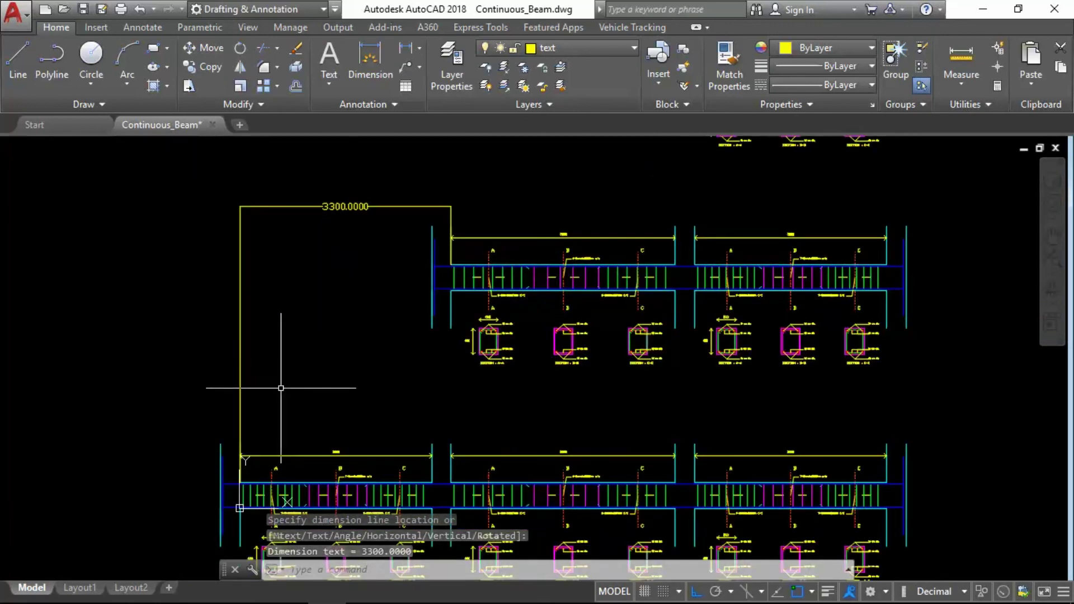
- Add a 7100 mm dimension from the storey 0 beam start to storey 2's start
{"action": "key", "text": "Return"}
{"action": "scroll", "coordinate": [235, 436], "scroll_direction": "up", "scroll_amount": 2}
{"action": "scroll", "coordinate": [207, 459], "scroll_direction": "up", "scroll_amount": 3}
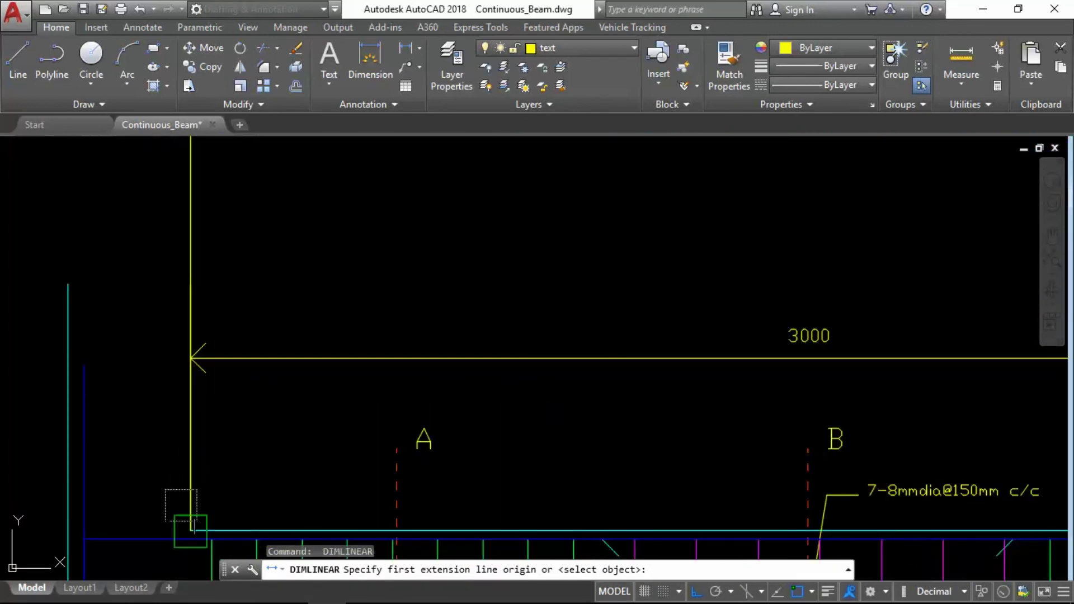
{"action": "left_click", "coordinate": [195, 530]}
{"action": "scroll", "coordinate": [185, 525], "scroll_direction": "down", "scroll_amount": 5}
{"action": "scroll", "coordinate": [449, 235], "scroll_direction": "up", "scroll_amount": 4}
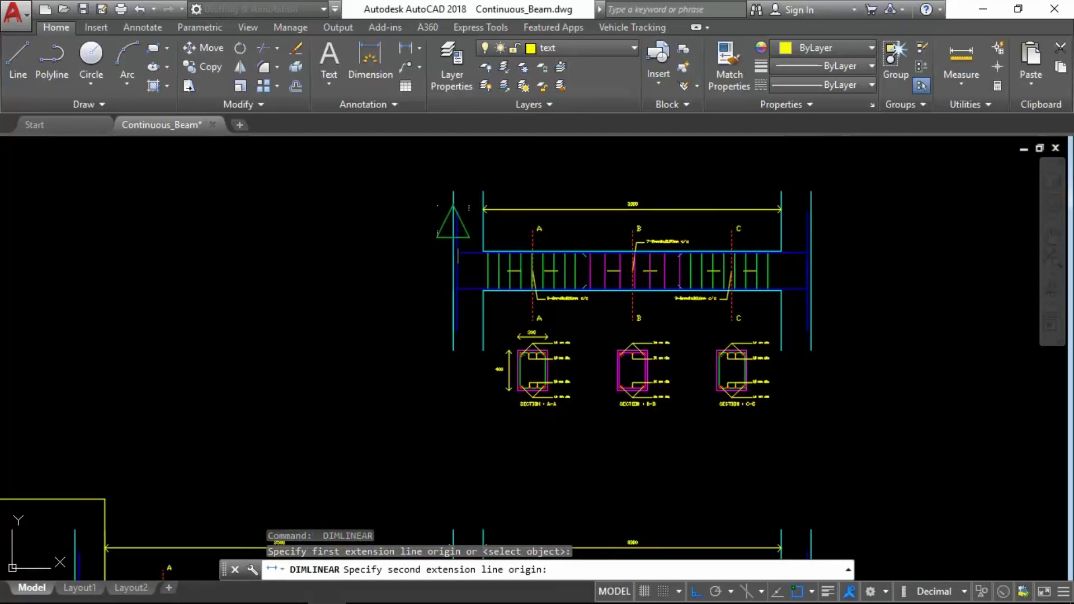
{"action": "left_click", "coordinate": [454, 257]}
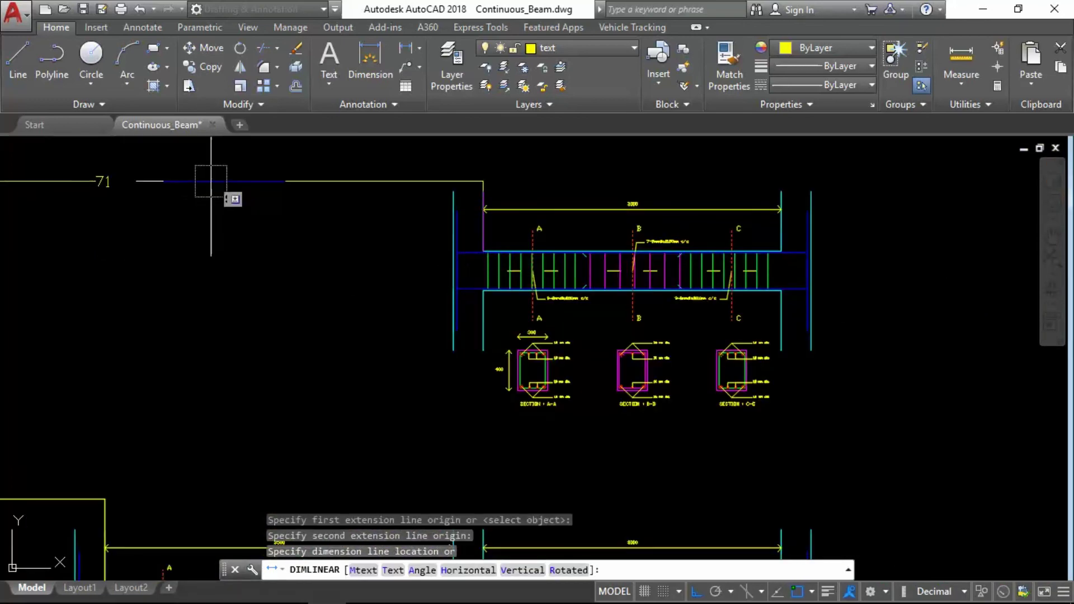
{"action": "left_click", "coordinate": [224, 168]}
{"action": "scroll", "coordinate": [174, 213], "scroll_direction": "up", "scroll_amount": 2}
{"action": "scroll", "coordinate": [174, 214], "scroll_direction": "up", "scroll_amount": 2}
{"action": "scroll", "coordinate": [174, 213], "scroll_direction": "down", "scroll_amount": 4}
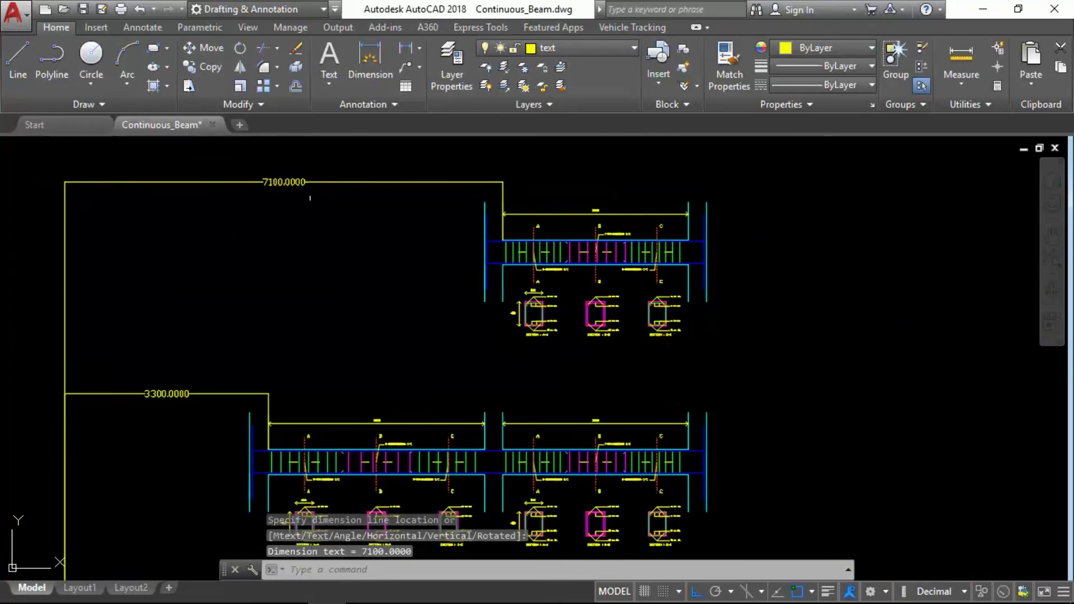
{"action": "scroll", "coordinate": [201, 371], "scroll_direction": "up", "scroll_amount": 3}
{"action": "scroll", "coordinate": [234, 311], "scroll_direction": "down", "scroll_amount": 3}
{"action": "scroll", "coordinate": [318, 300], "scroll_direction": "down", "scroll_amount": 2}
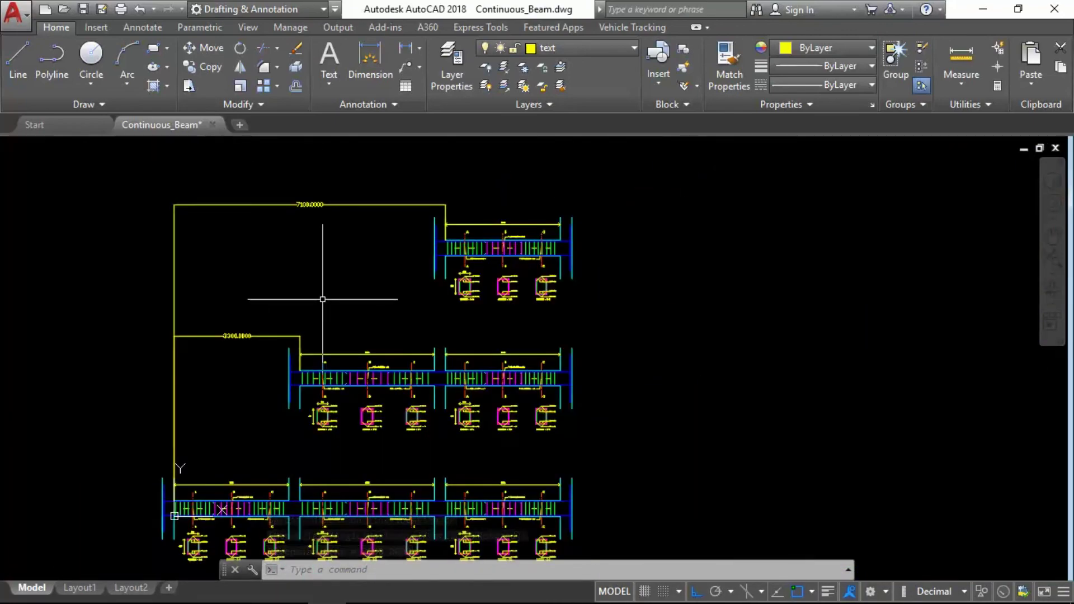
{"action": "scroll", "coordinate": [233, 448], "scroll_direction": "up", "scroll_amount": 2}
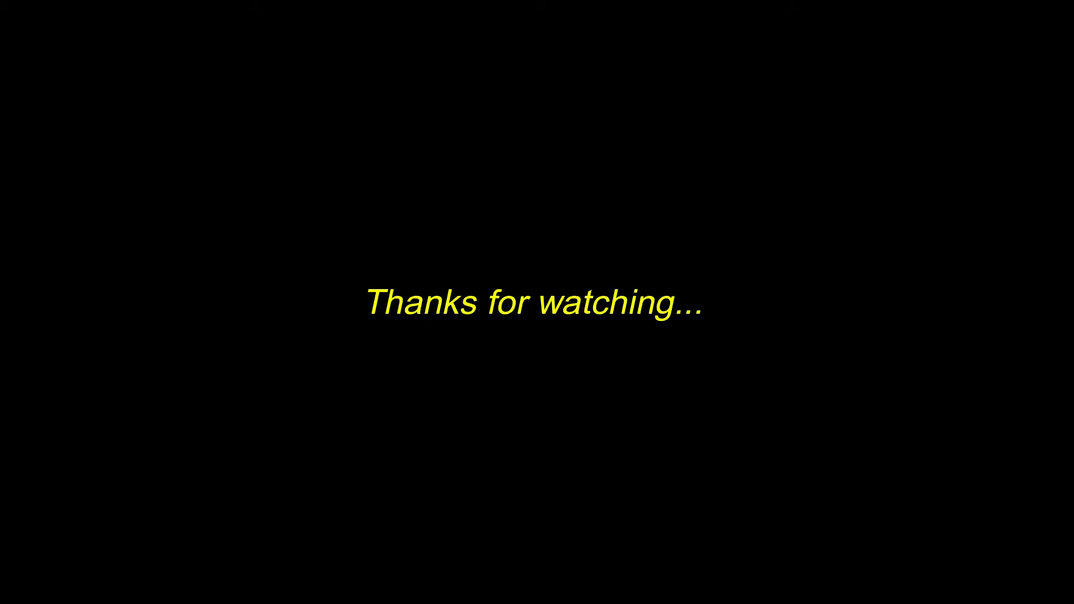